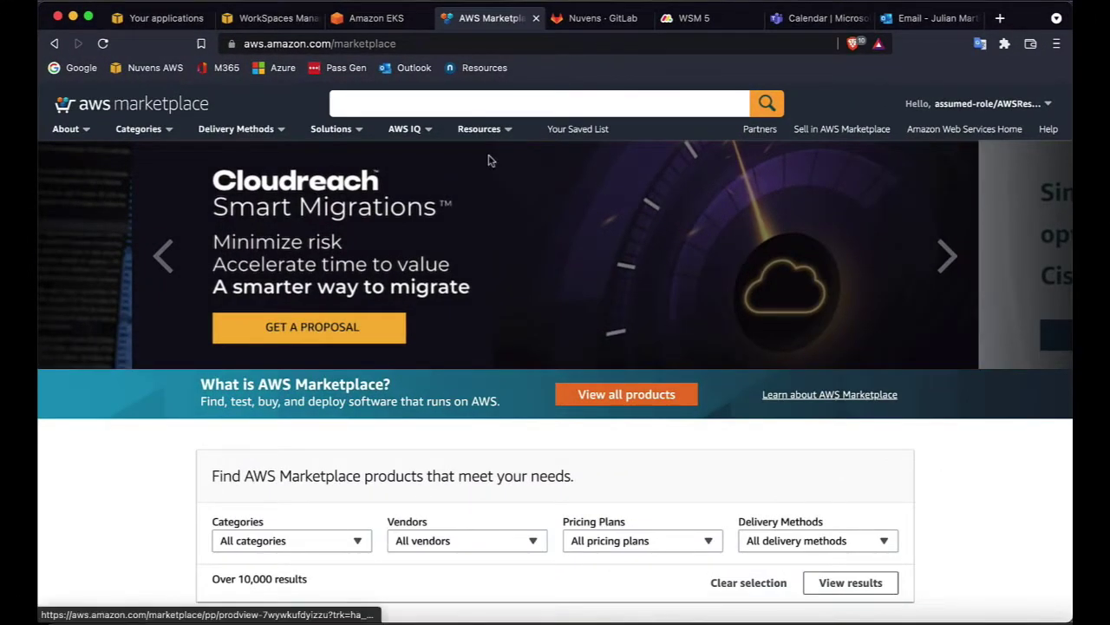
- Search AWS Marketplace for WorkSpaces Manager and open the WorkSpaces Manager Appliance product by Nuvens
left_click(370, 104)
type("WorkSpaces Manager")
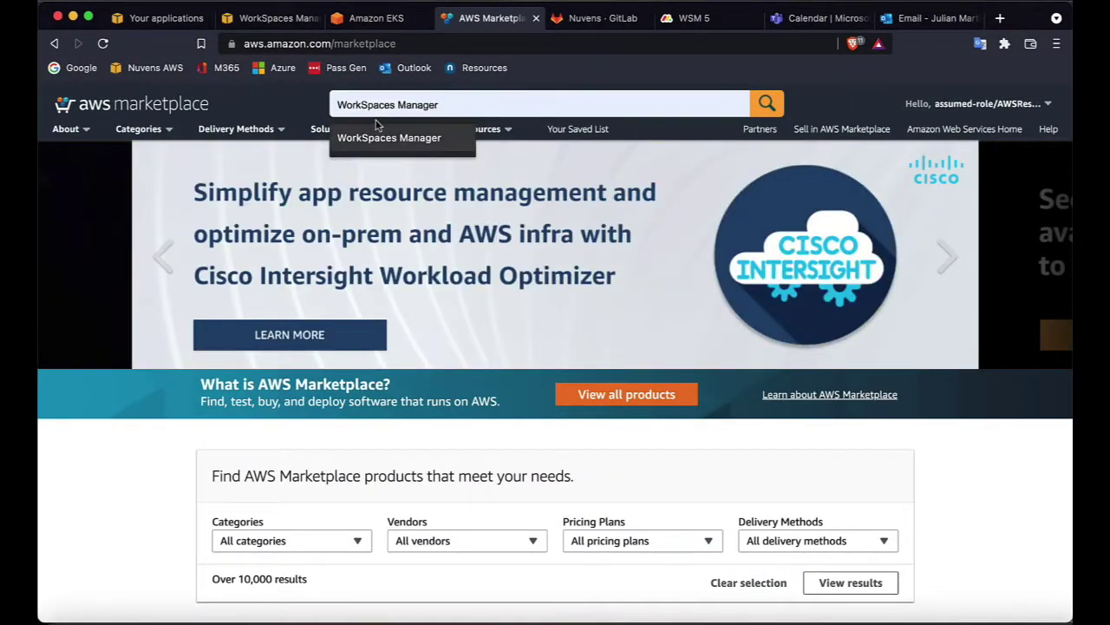
left_click(377, 126)
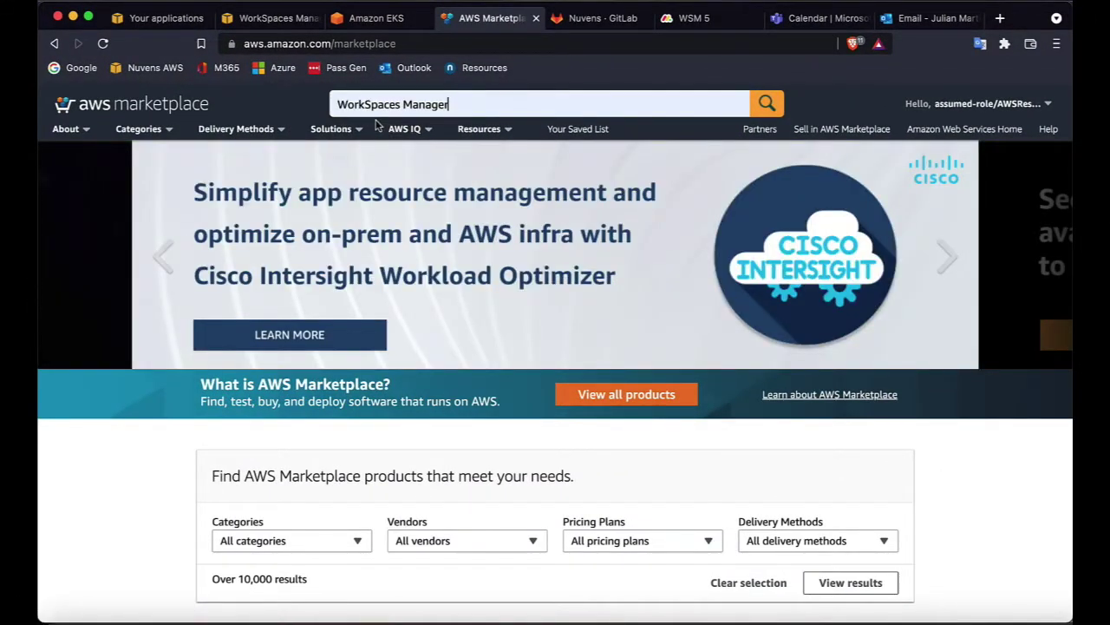
left_click(767, 105)
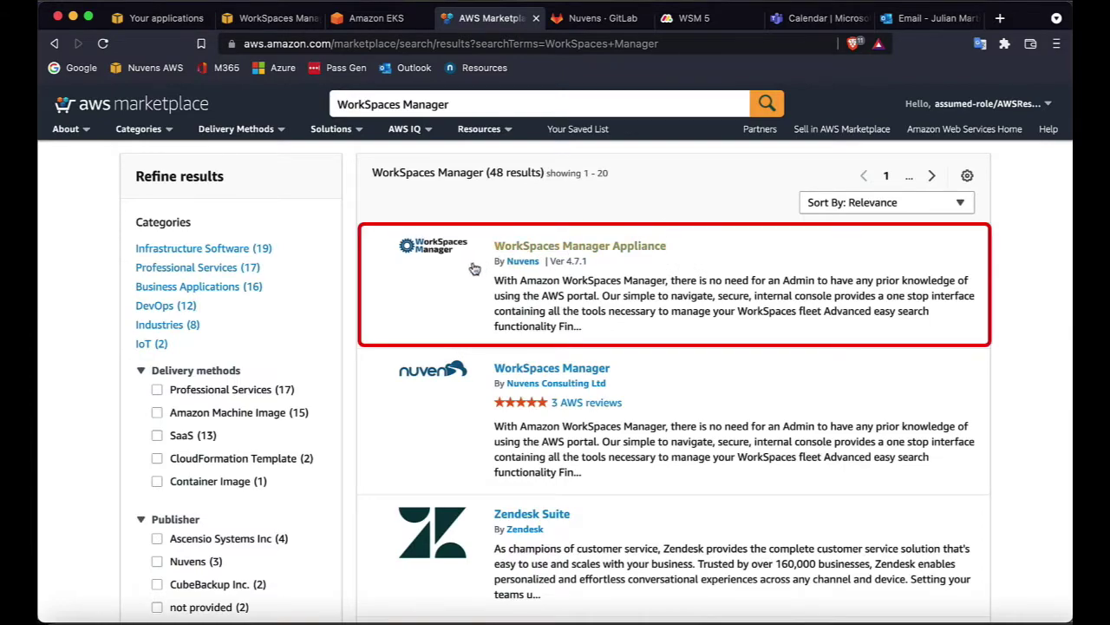
left_click(636, 247)
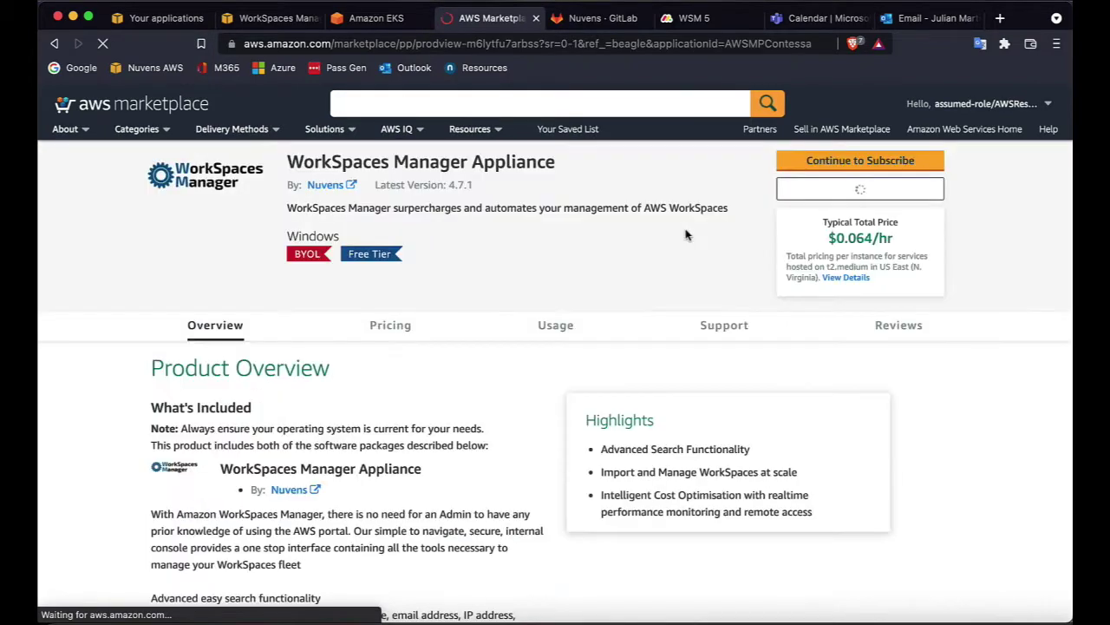
- Subscribe to the WorkSpaces Manager Appliance by accepting the Nuvens offer terms
left_click(821, 168)
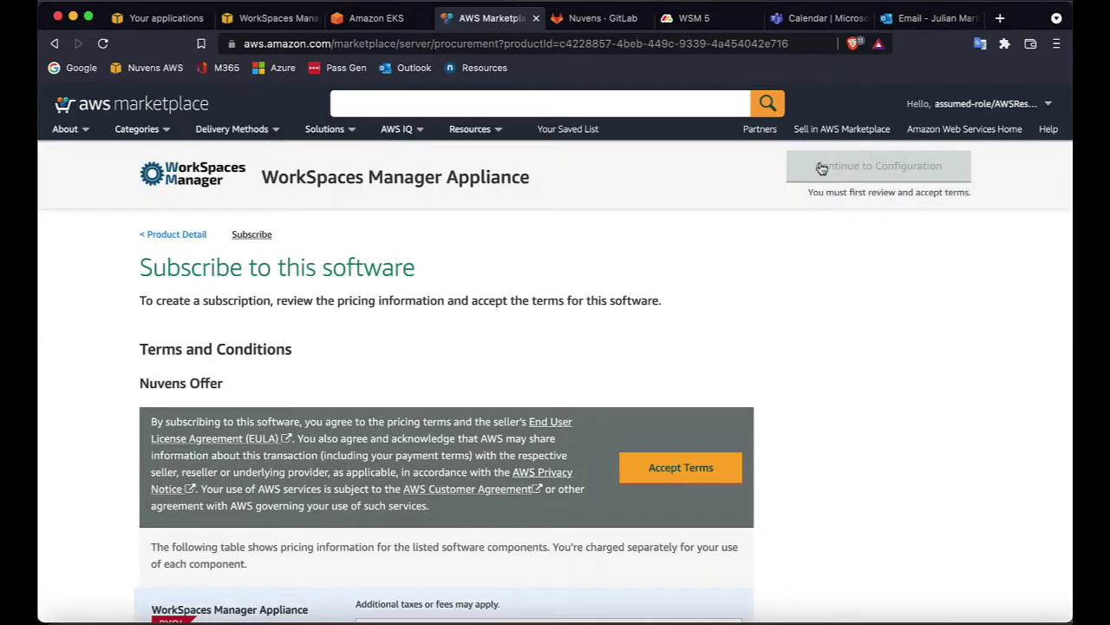
left_click(676, 473)
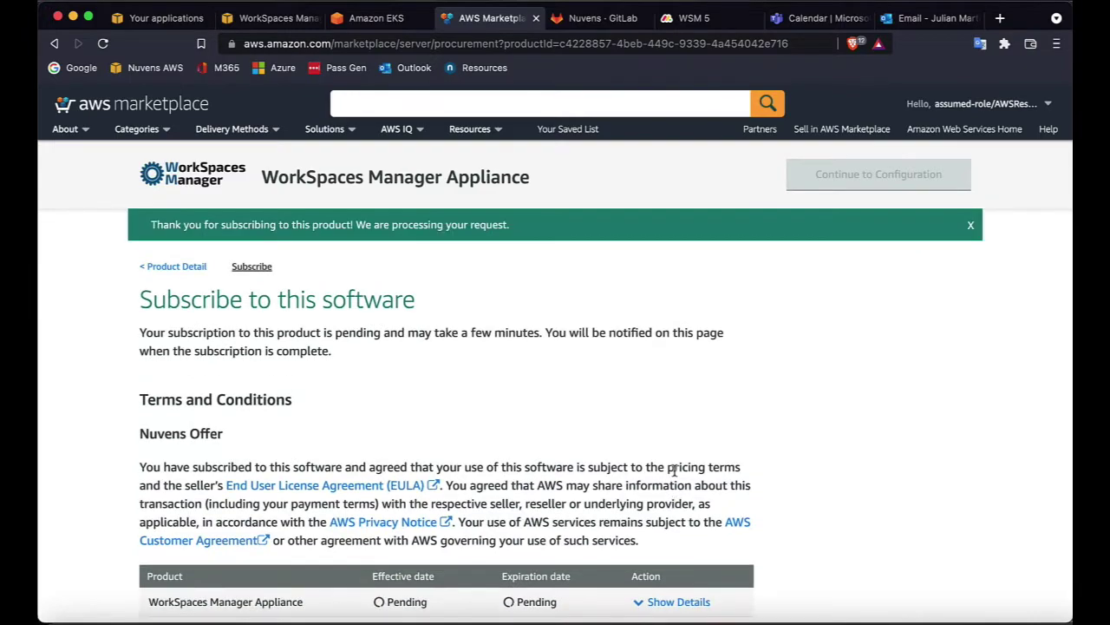
scroll(674, 469, "up", 2)
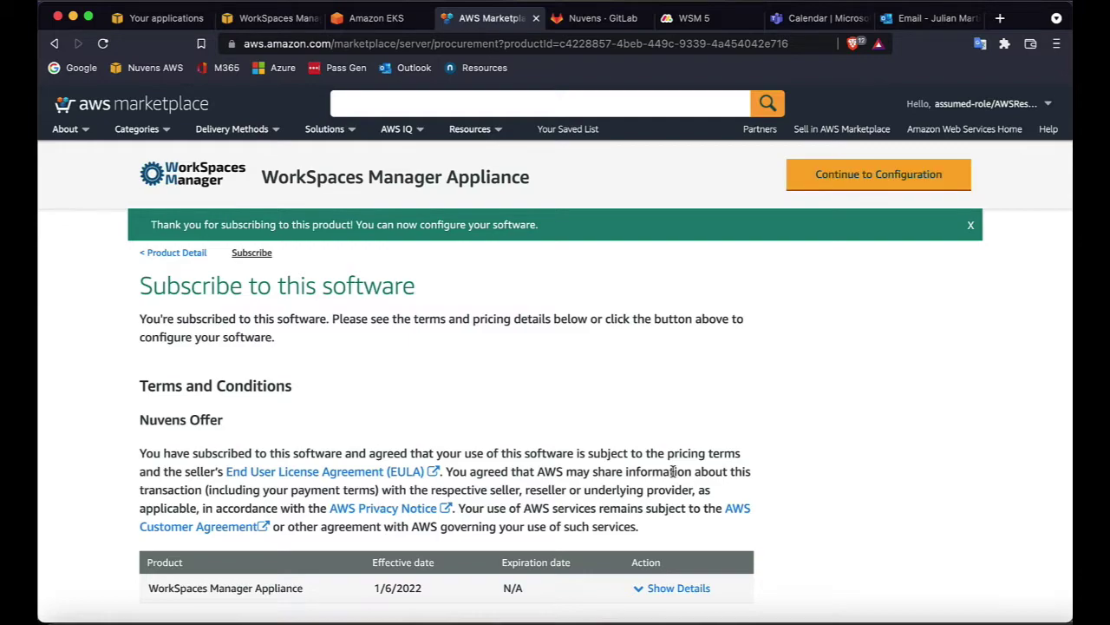
- Configure the appliance for the EU (Frankfurt) region and continue to the launch stage
left_click(865, 178)
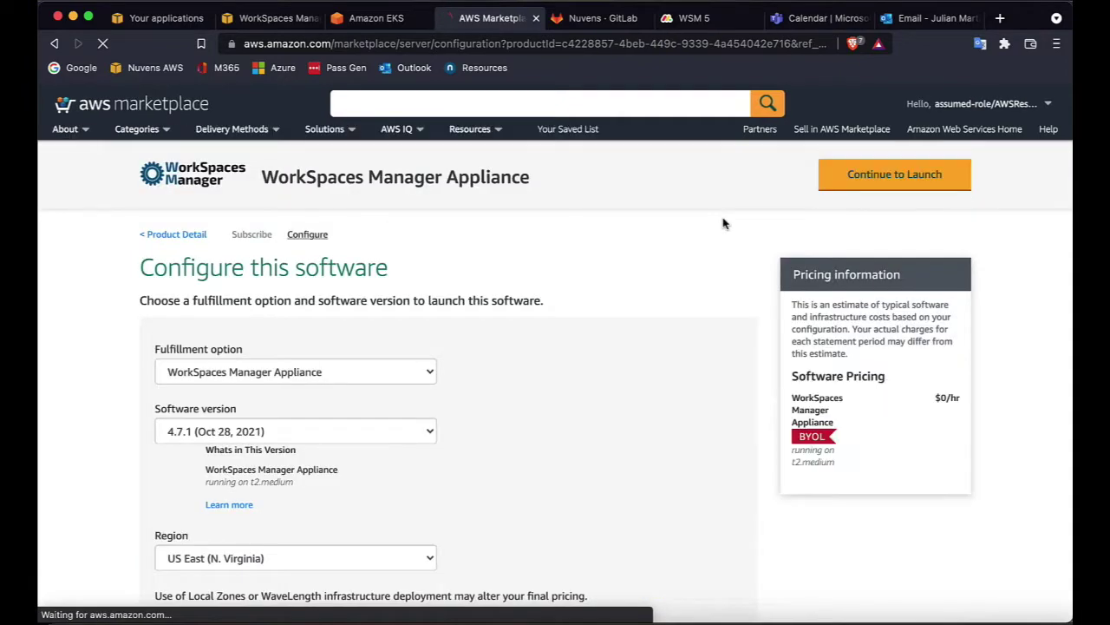
scroll(622, 268, "down", 3)
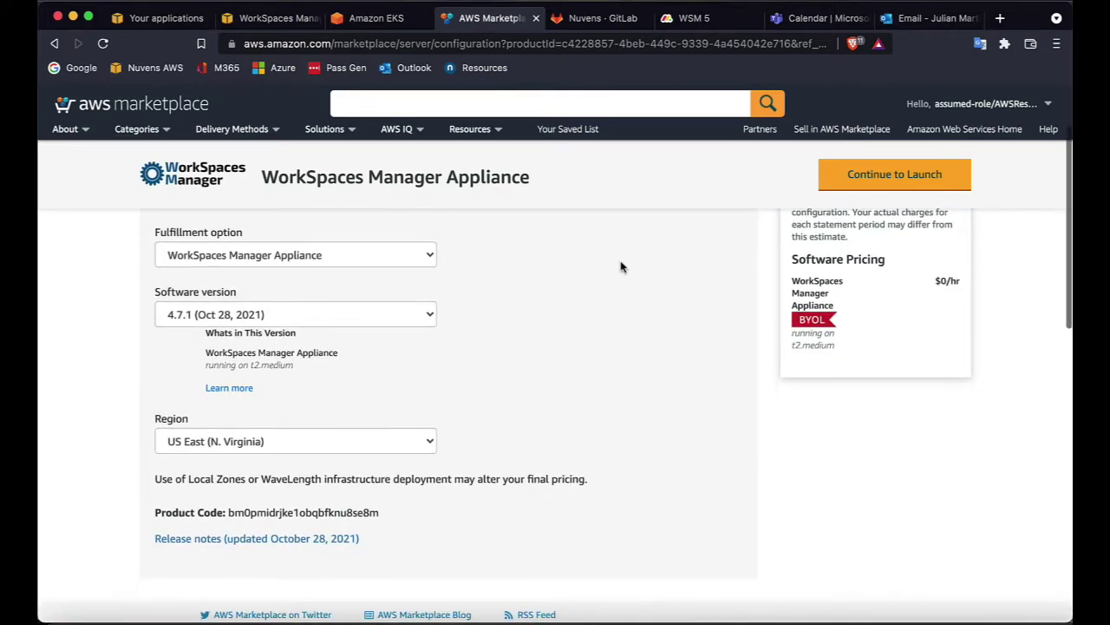
left_click(426, 440)
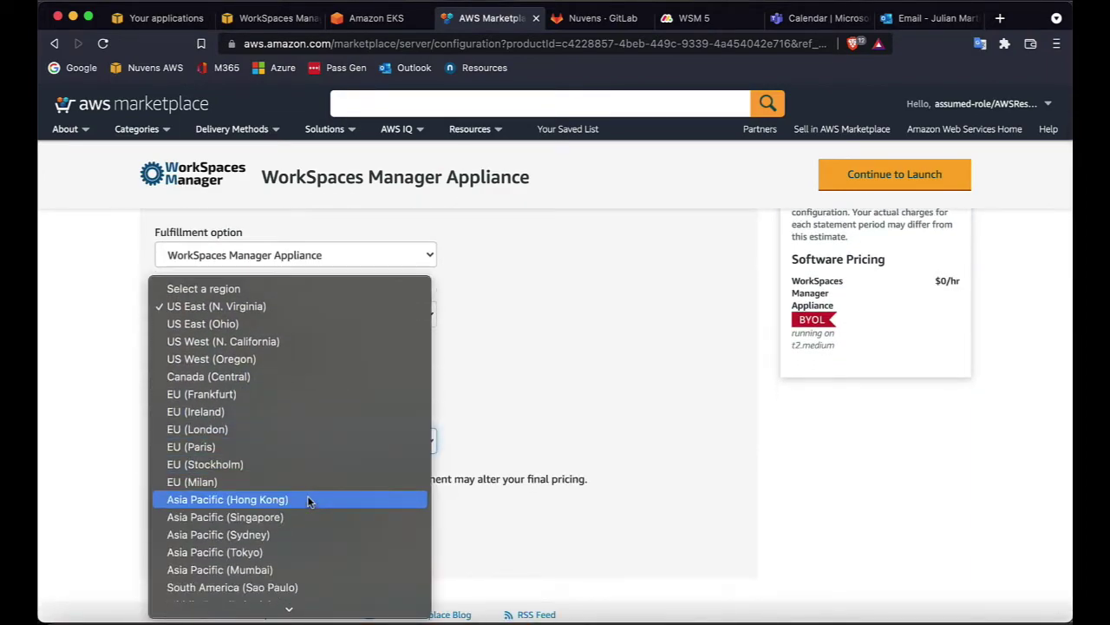
left_click(368, 401)
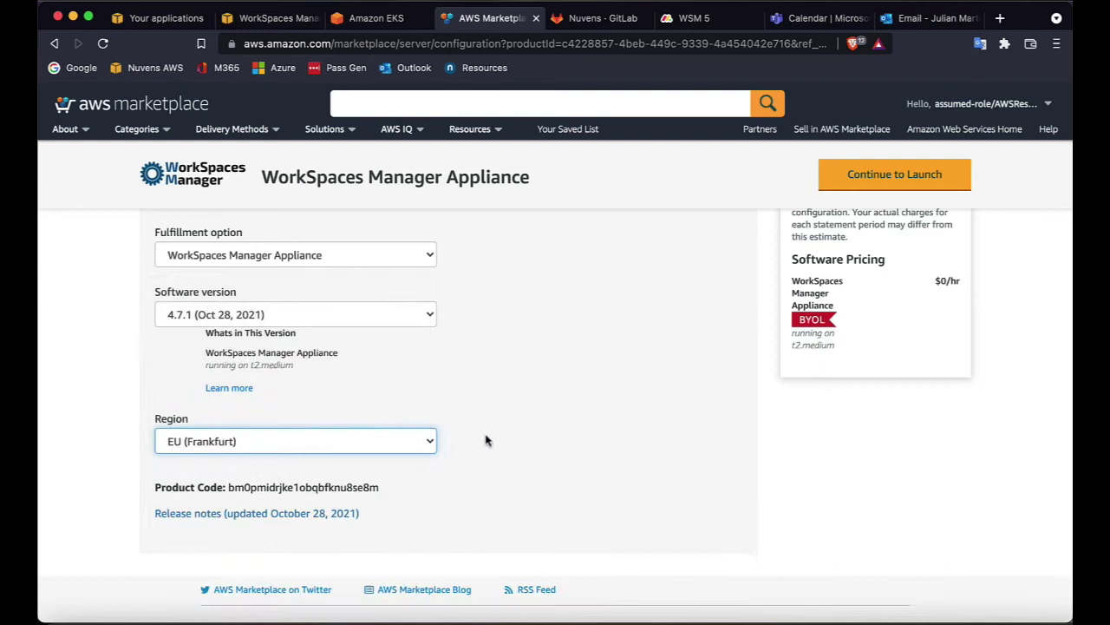
left_click(892, 181)
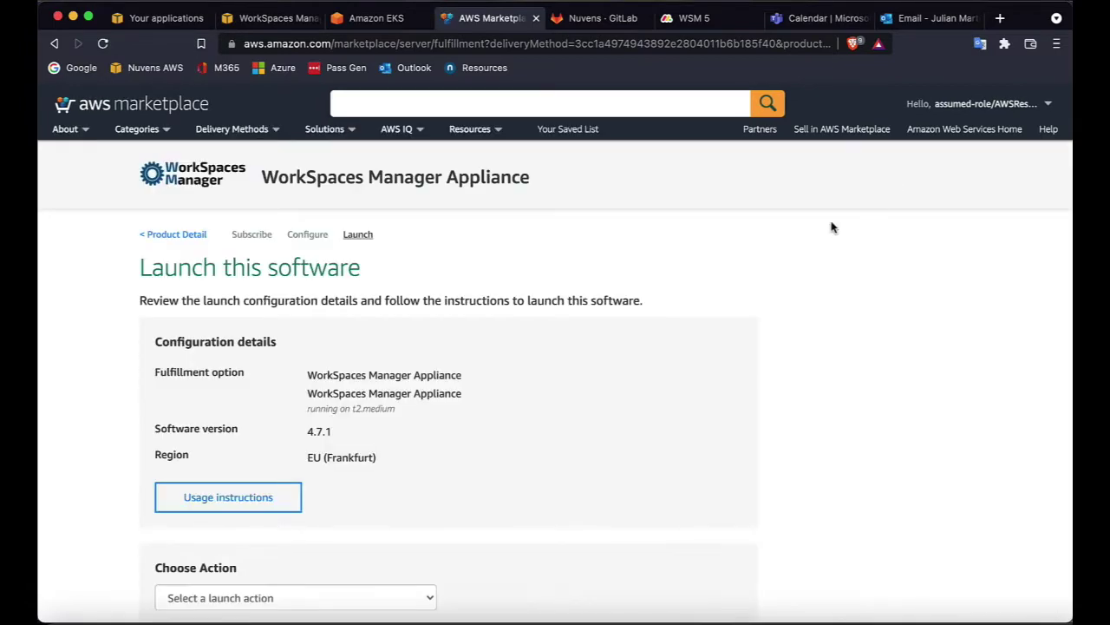
- Choose Launch CloudFormation as the launch action and launch the appliance
scroll(531, 414, "down", 1)
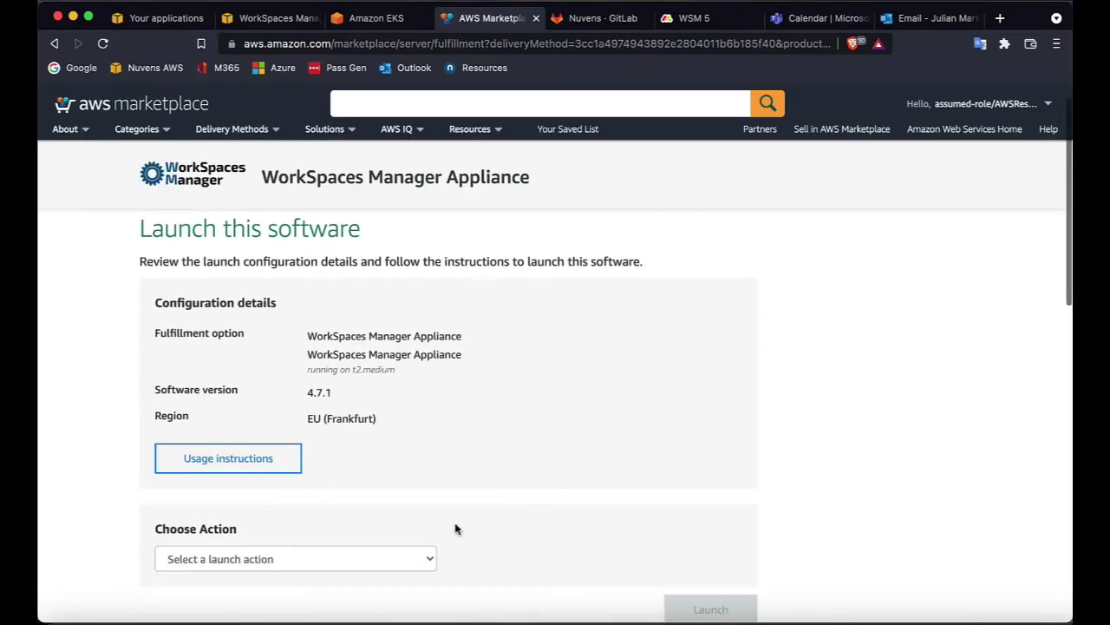
left_click(428, 560)
left_click(281, 576)
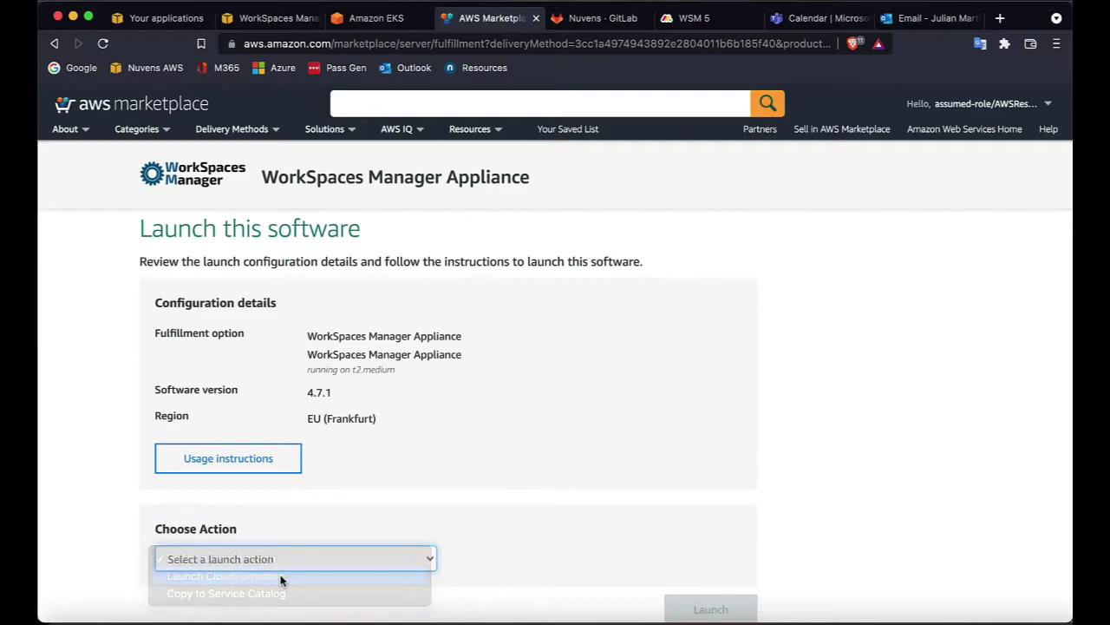
scroll(608, 535, "down", 2)
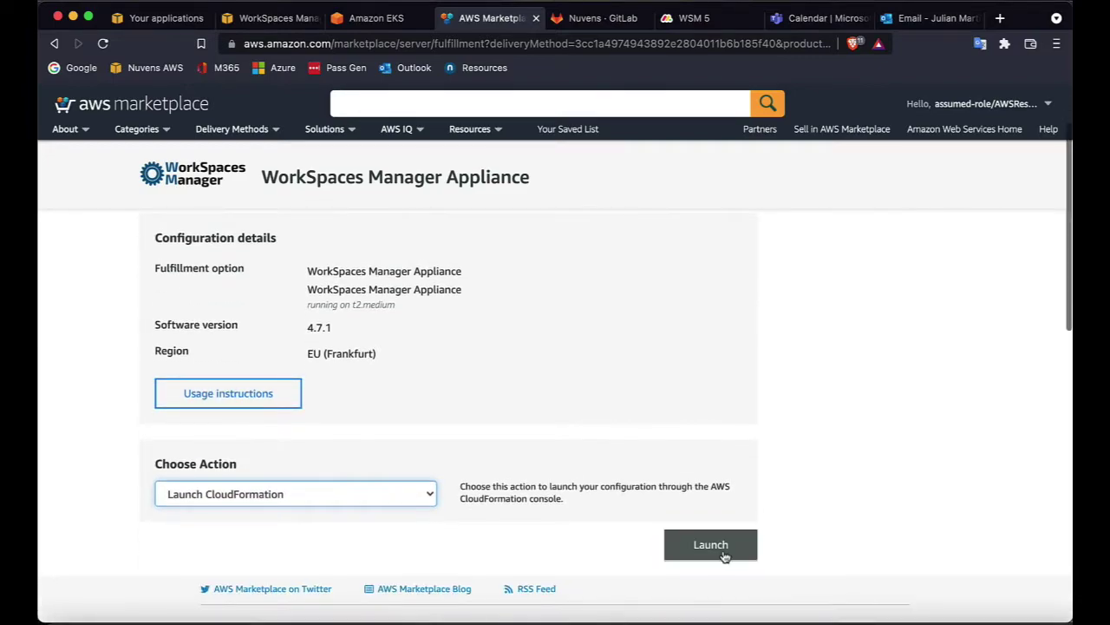
left_click(709, 546)
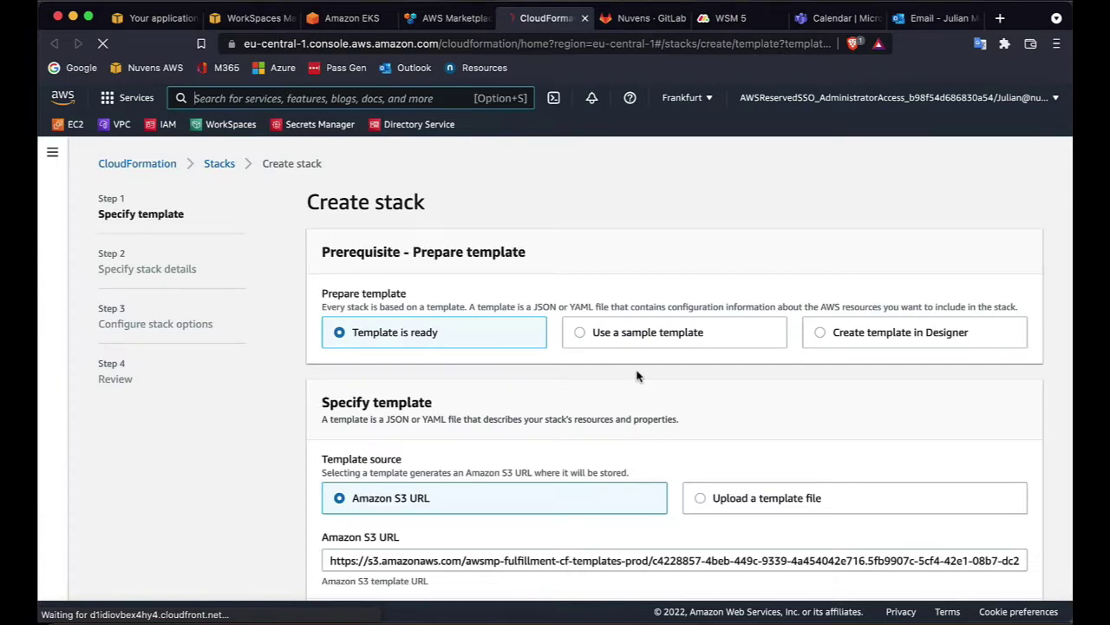
- Keep the ready template with Amazon S3 URL as its source and continue to the stack details
left_click_drag(448, 335, 353, 327)
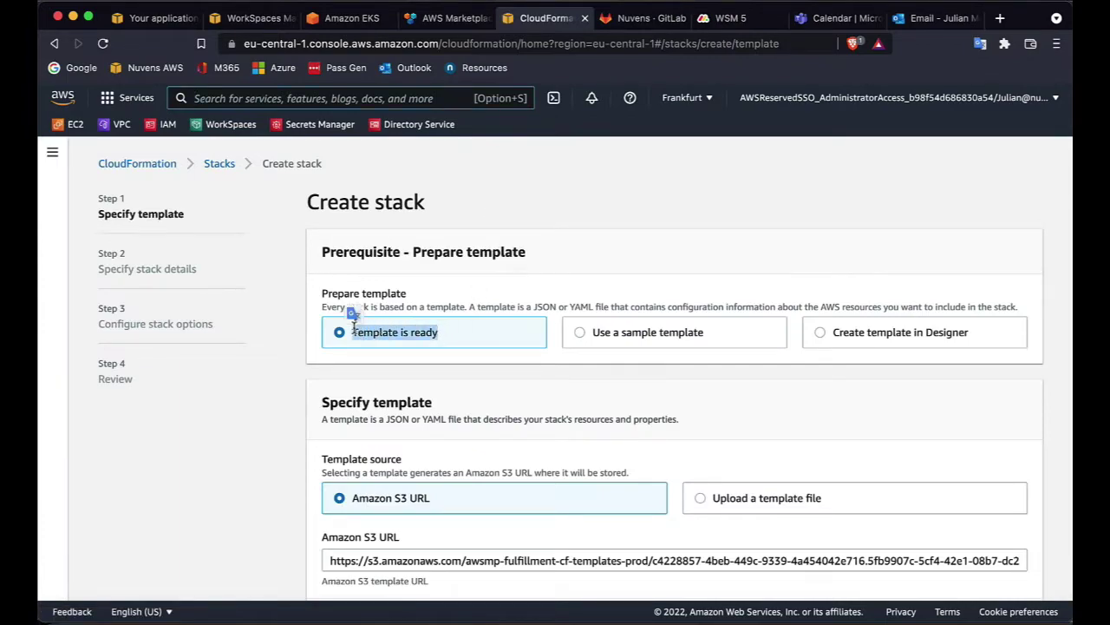
triple_click(427, 497)
left_click(427, 497)
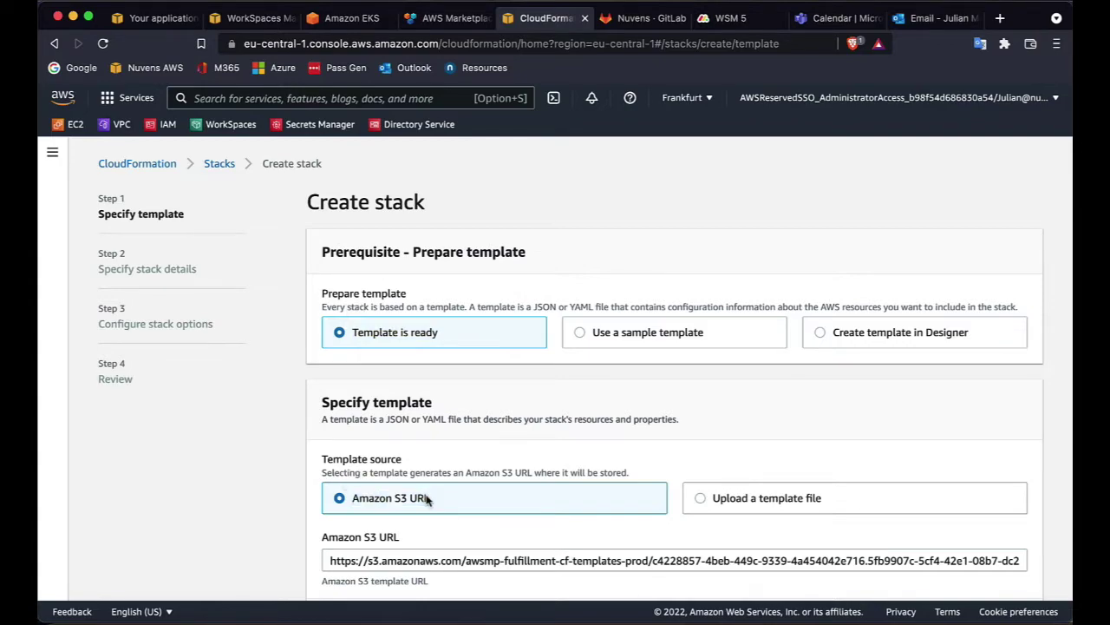
scroll(427, 497, "down", 2)
left_click(1000, 574)
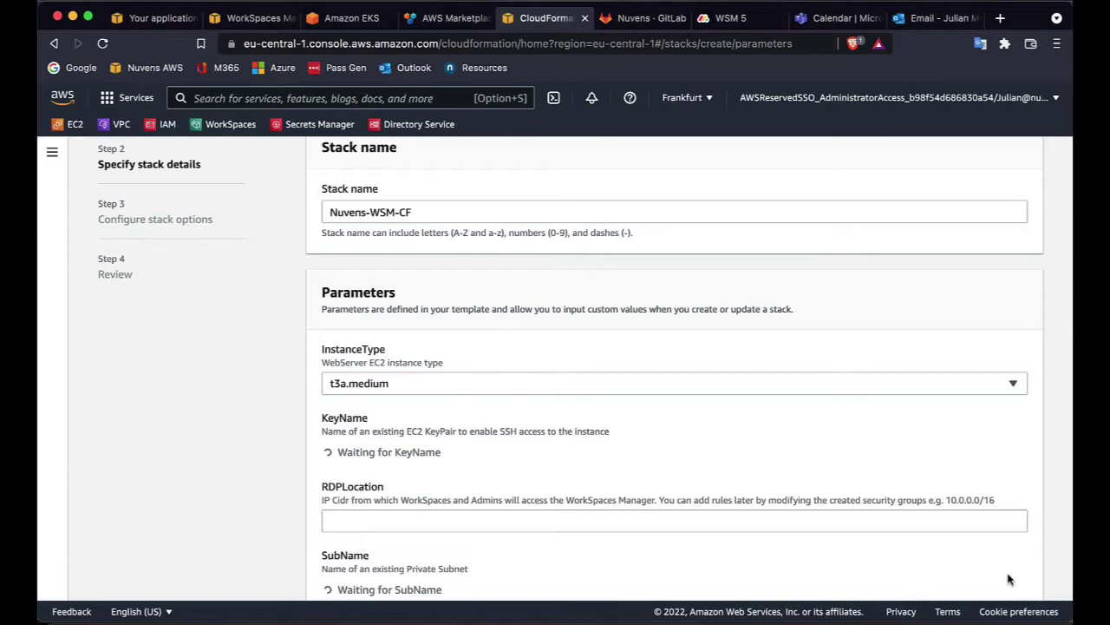
- Select NUVENS_WSM as the stack's KeyName and set RDPLocation to 10.0.1.0/24
scroll(743, 417, "up", 2)
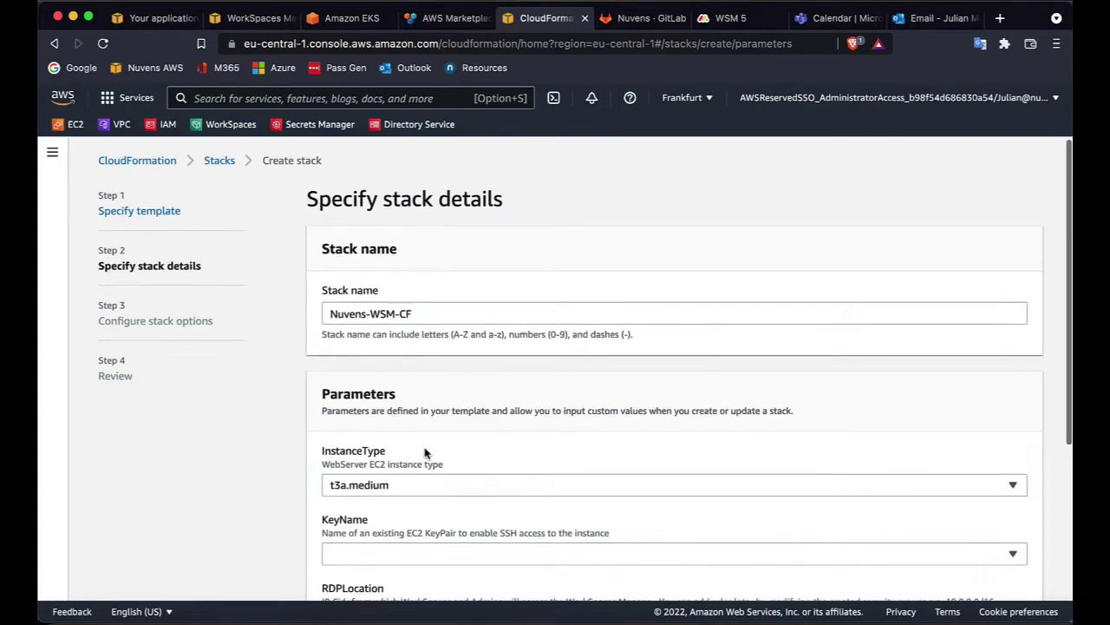
scroll(428, 454, "down", 2)
left_click(390, 466)
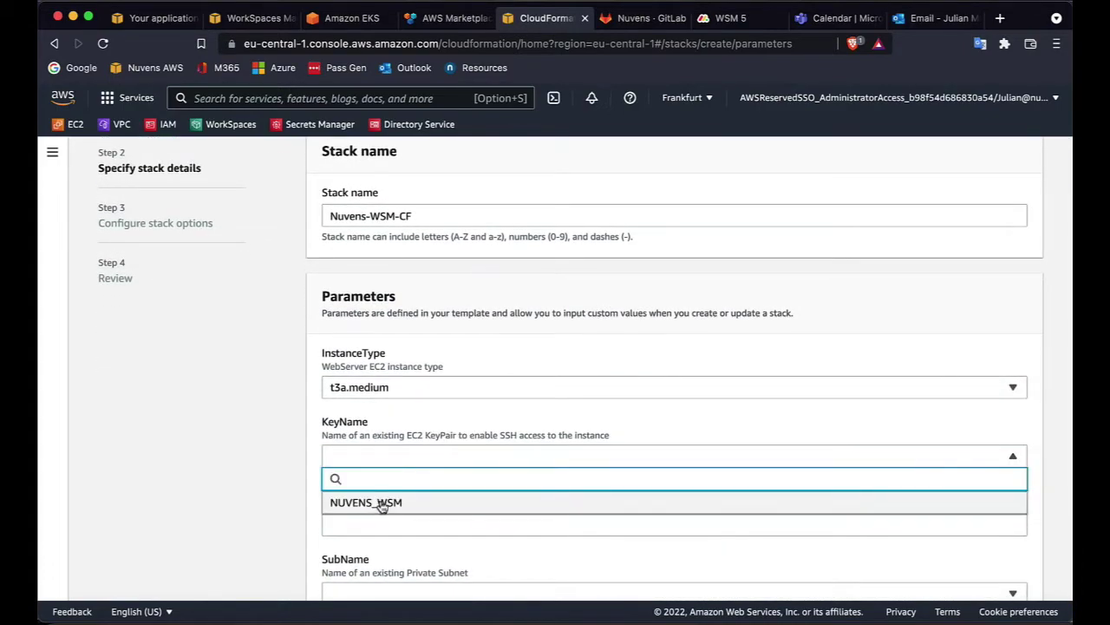
left_click(384, 502)
scroll(364, 457, "down", 1)
left_click(364, 457)
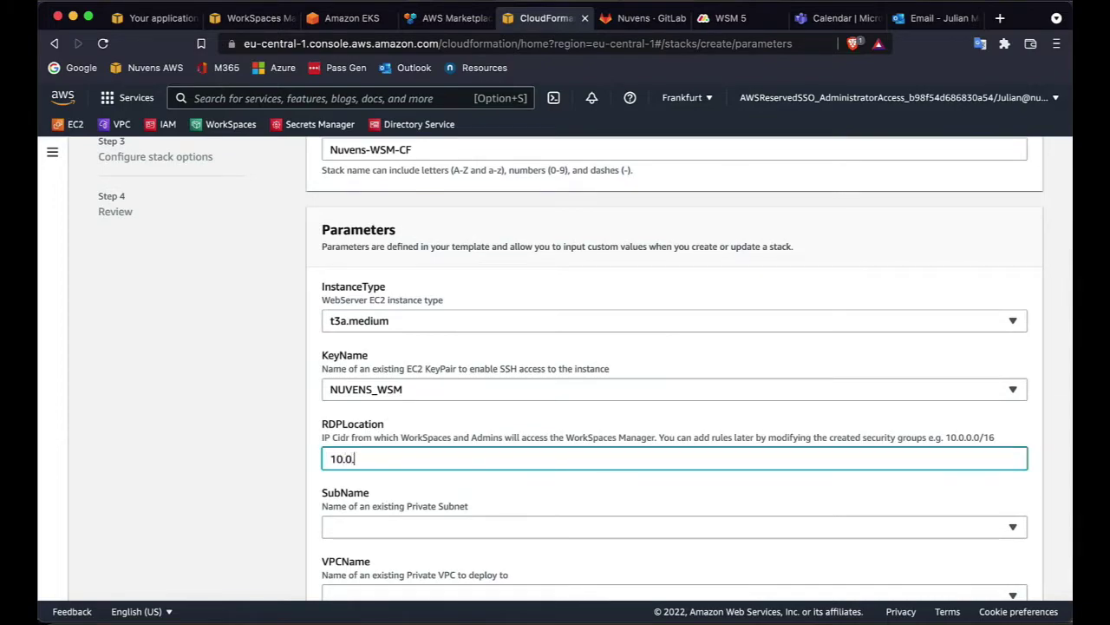
type("10.0.1.0/24")
- Assign Nuvens WSM Subnet A and Nuvens WSM VPC to the stack and continue to the stack options
scroll(361, 531, "down", 2)
left_click(374, 467)
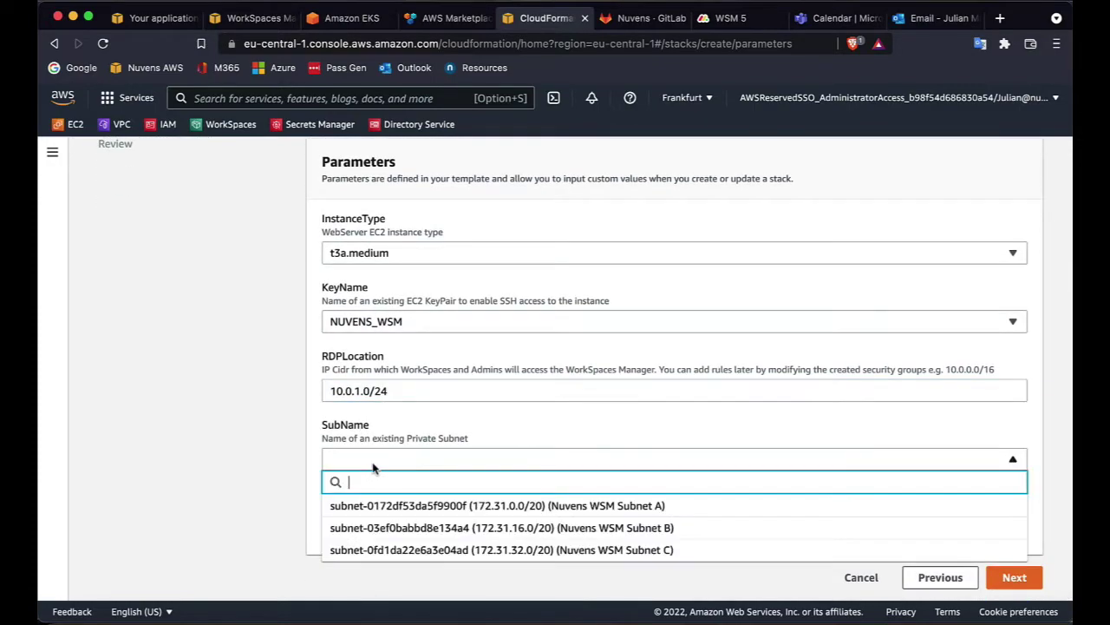
left_click(405, 509)
left_click(425, 529)
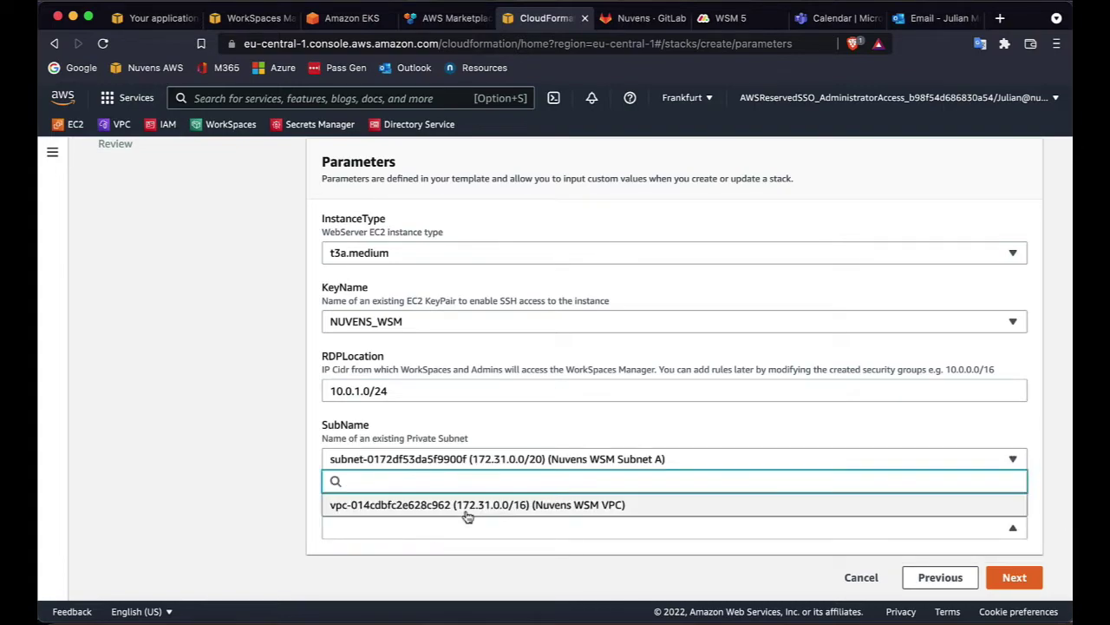
left_click(505, 512)
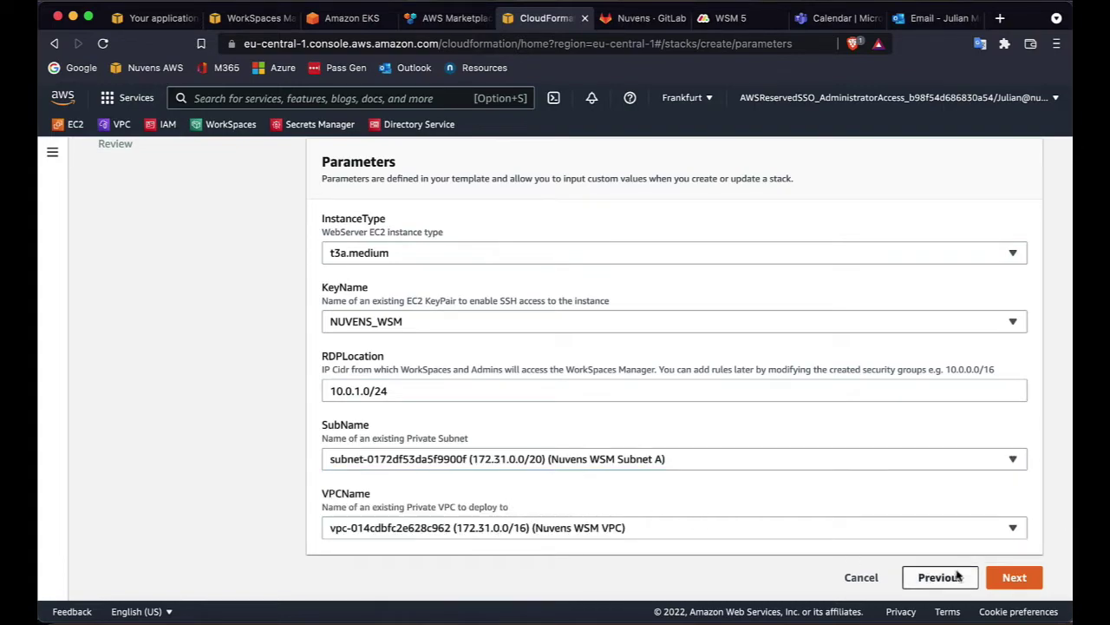
left_click(1014, 577)
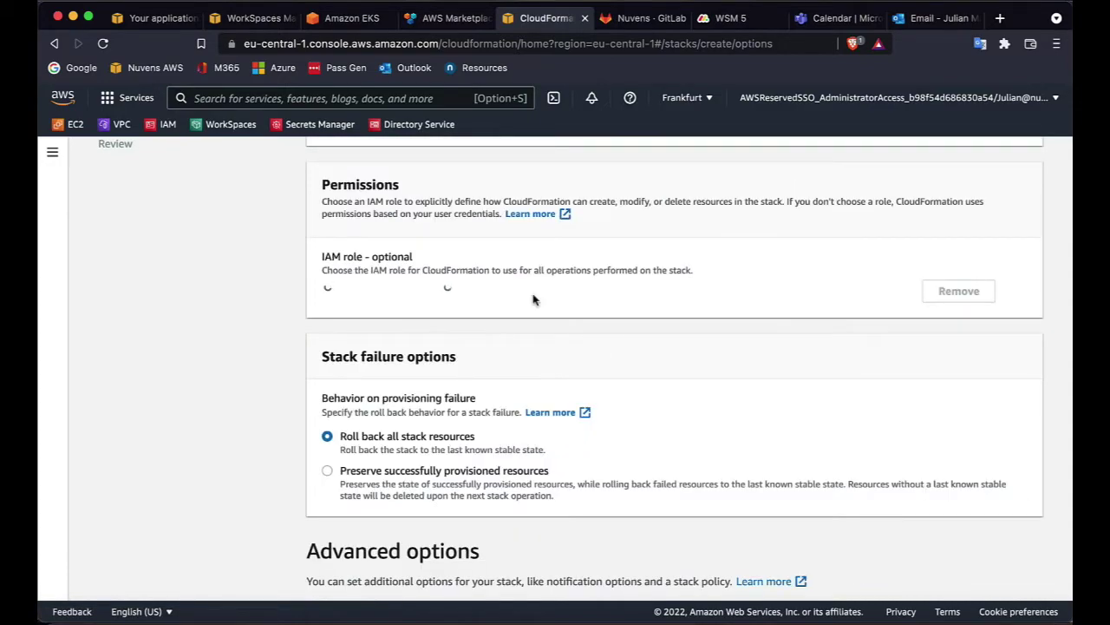
- Keep the default permissions, failure and advanced stack options and continue to the review
scroll(524, 375, "down", 5)
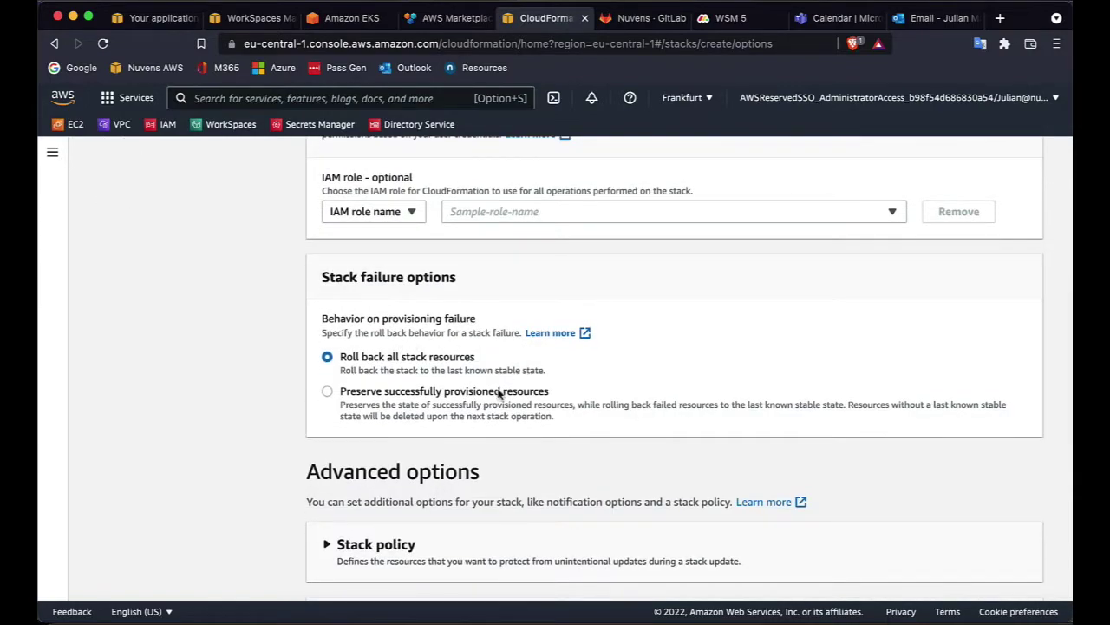
scroll(599, 441, "down", 6)
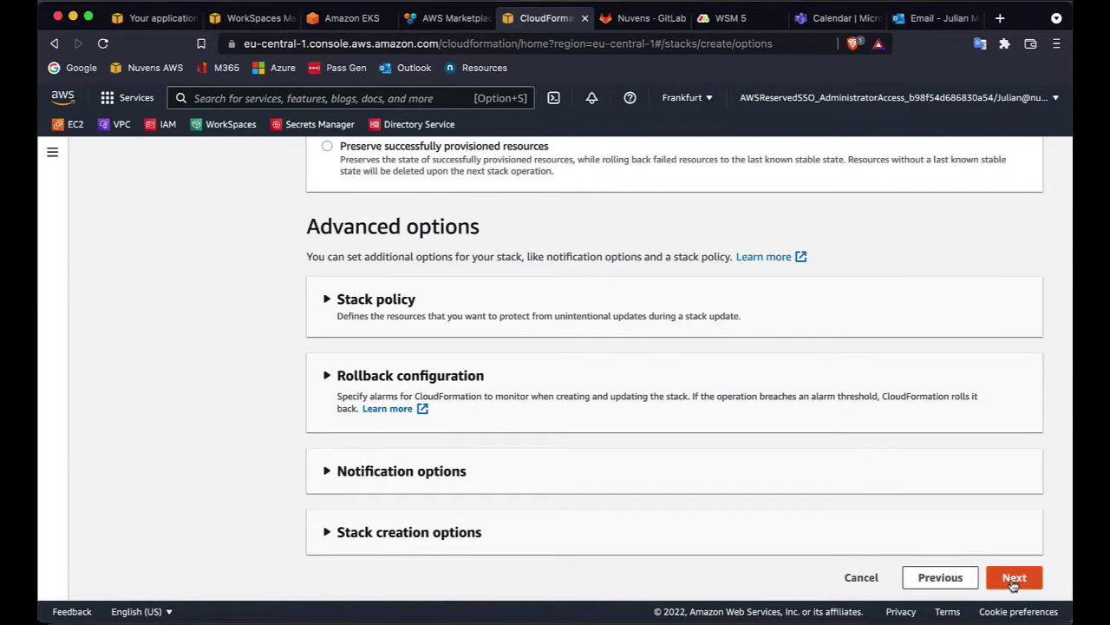
left_click(1008, 578)
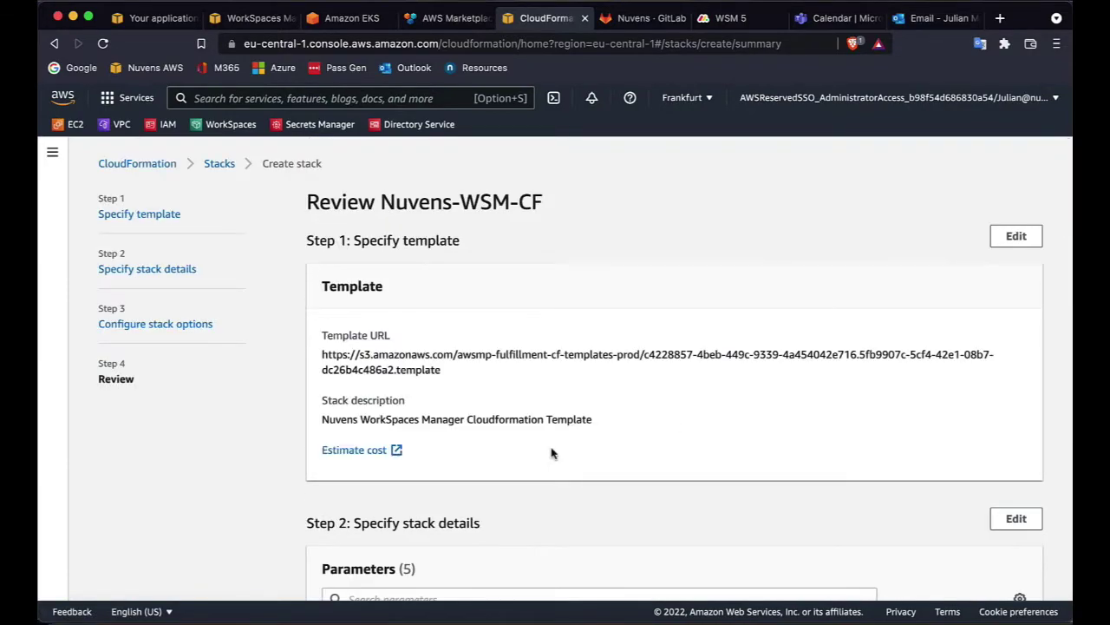
- Create the Nuvens-WSM-CF stack with the IAM resource creation acknowledged, and display its list of resources
scroll(552, 452, "down", 5)
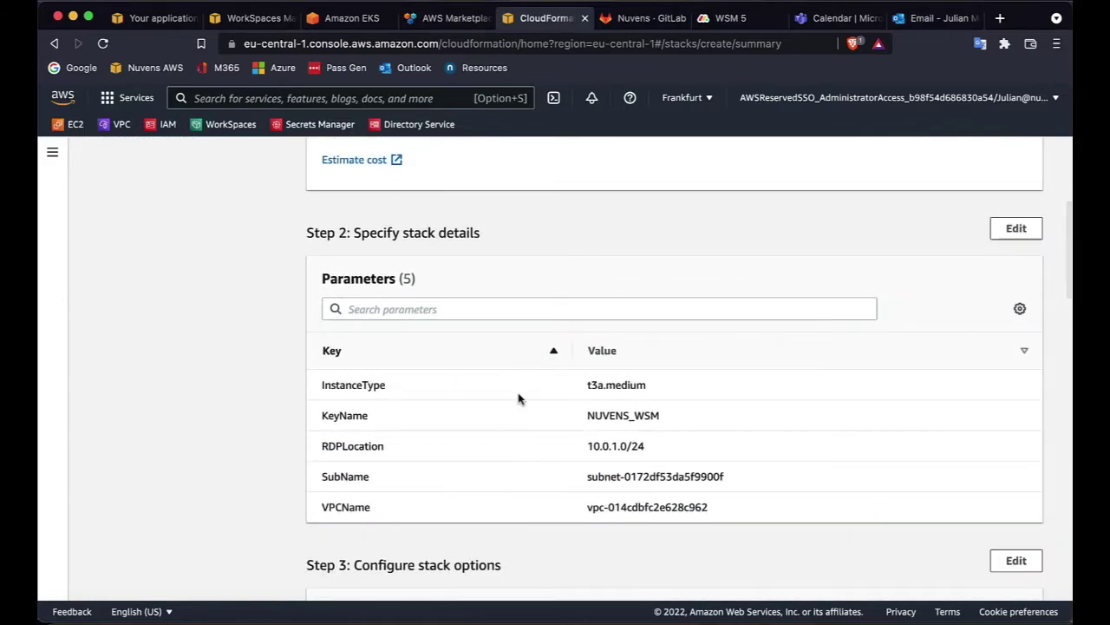
scroll(498, 399, "down", 8)
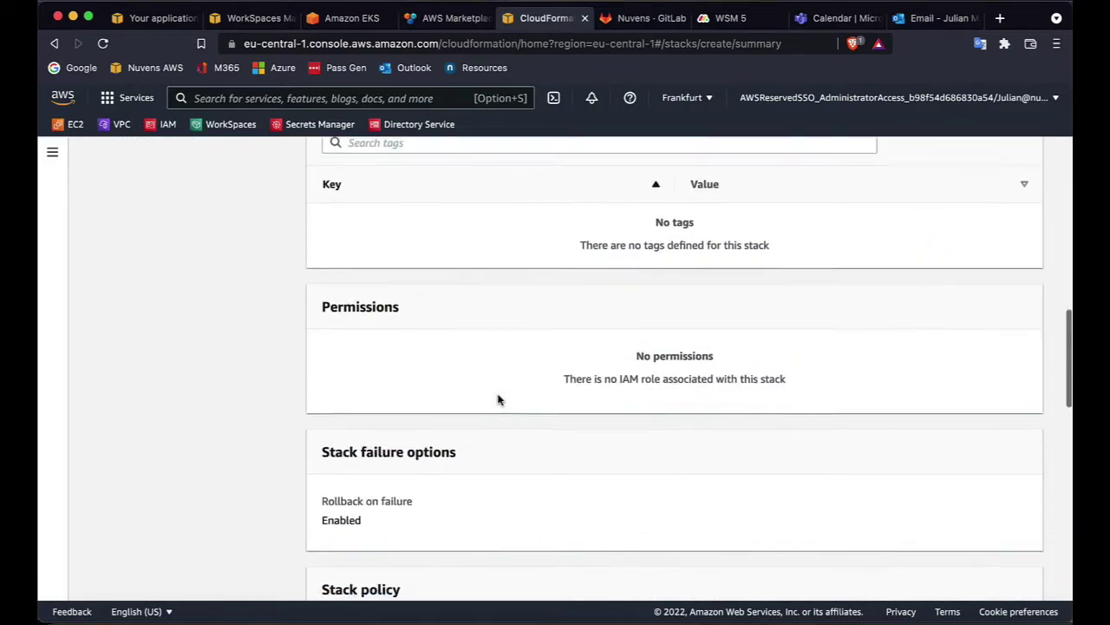
scroll(499, 399, "down", 14)
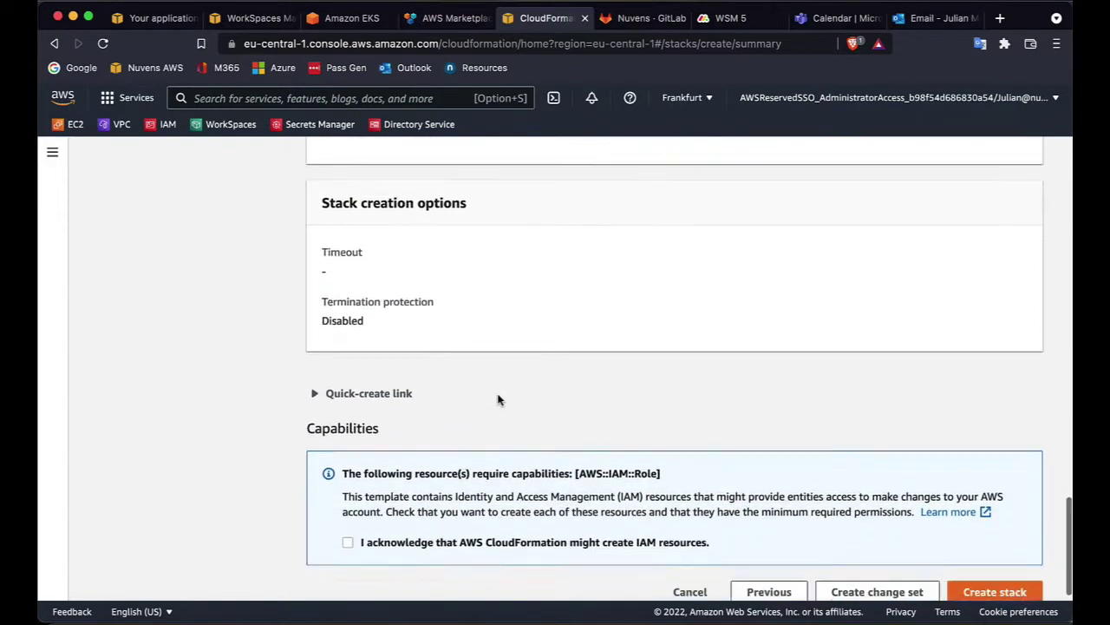
scroll(499, 399, "down", 1)
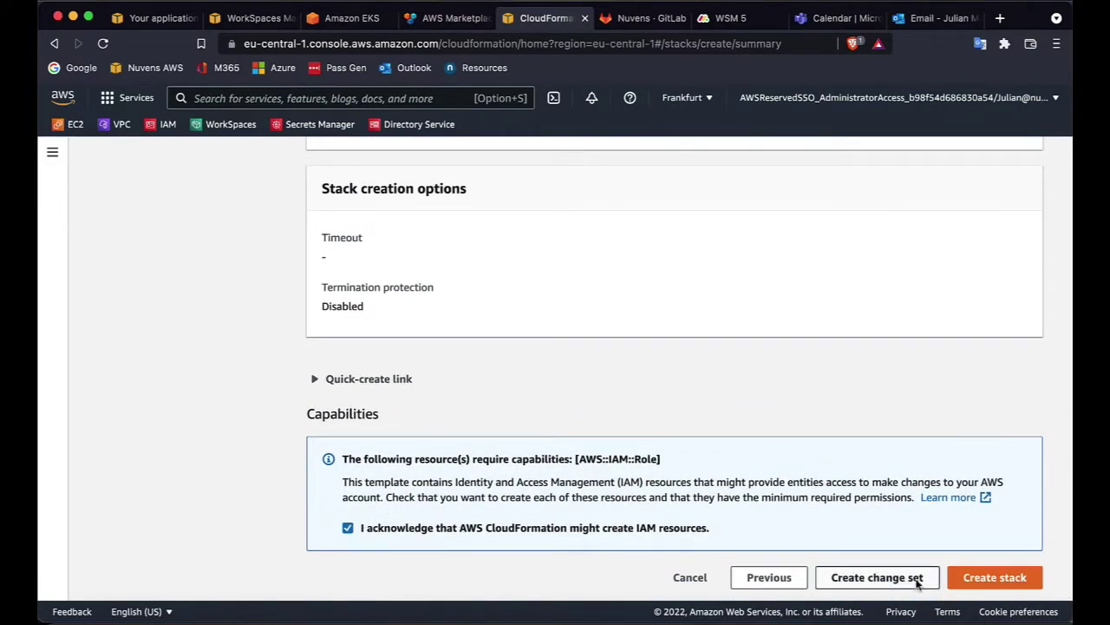
left_click(986, 580)
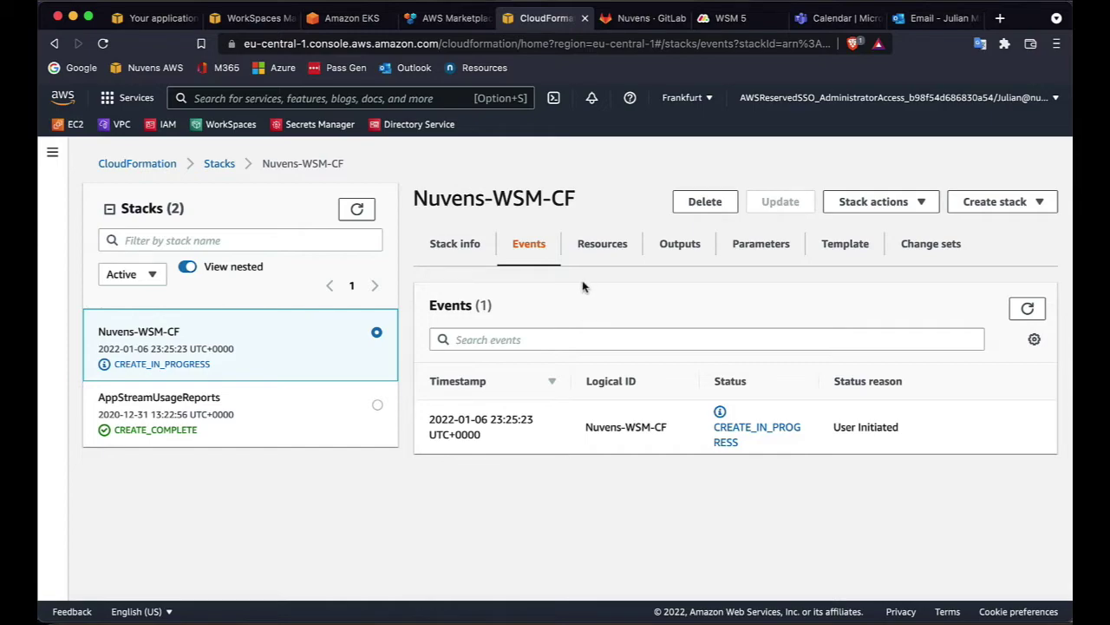
left_click(601, 247)
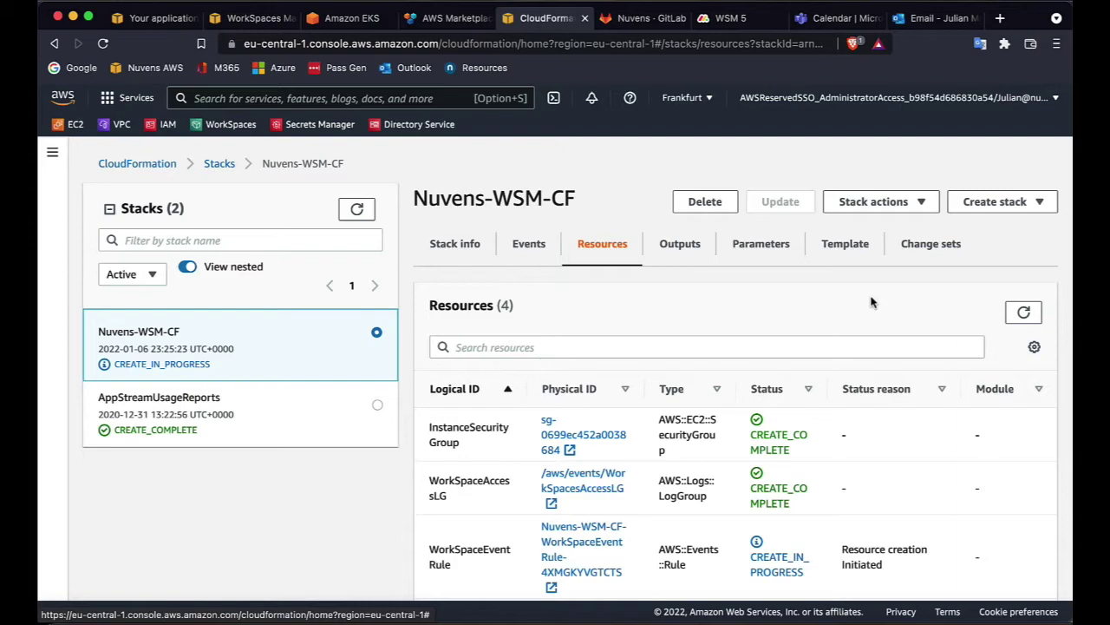
- Refresh the Nuvens-WSM-CF resource list and check the creation status of each resource
scroll(782, 484, "down", 2)
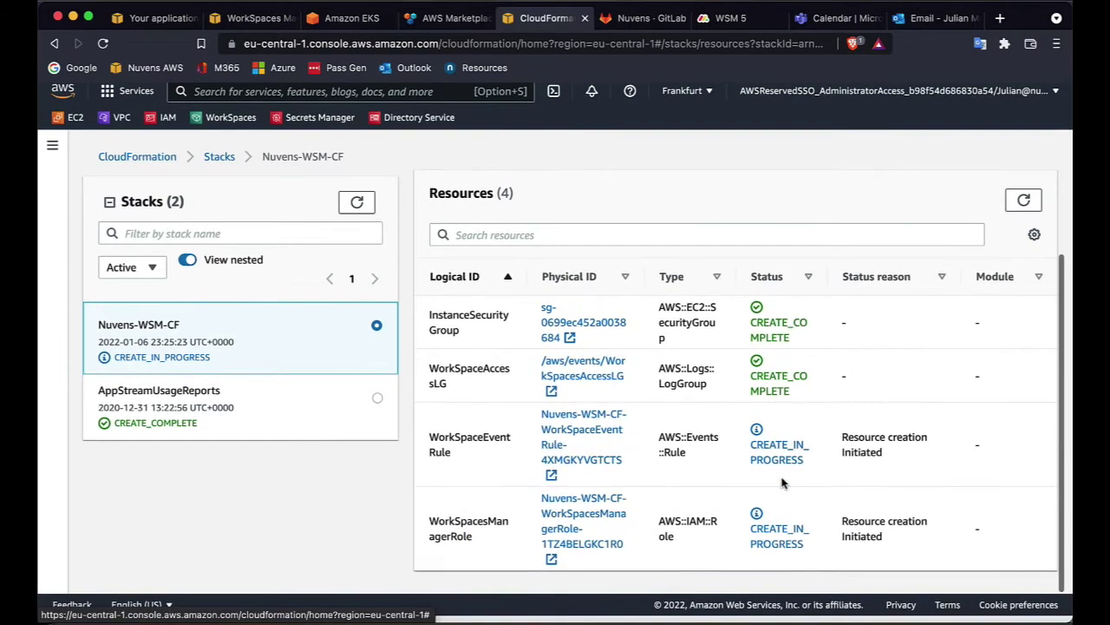
scroll(782, 483, "up", 2)
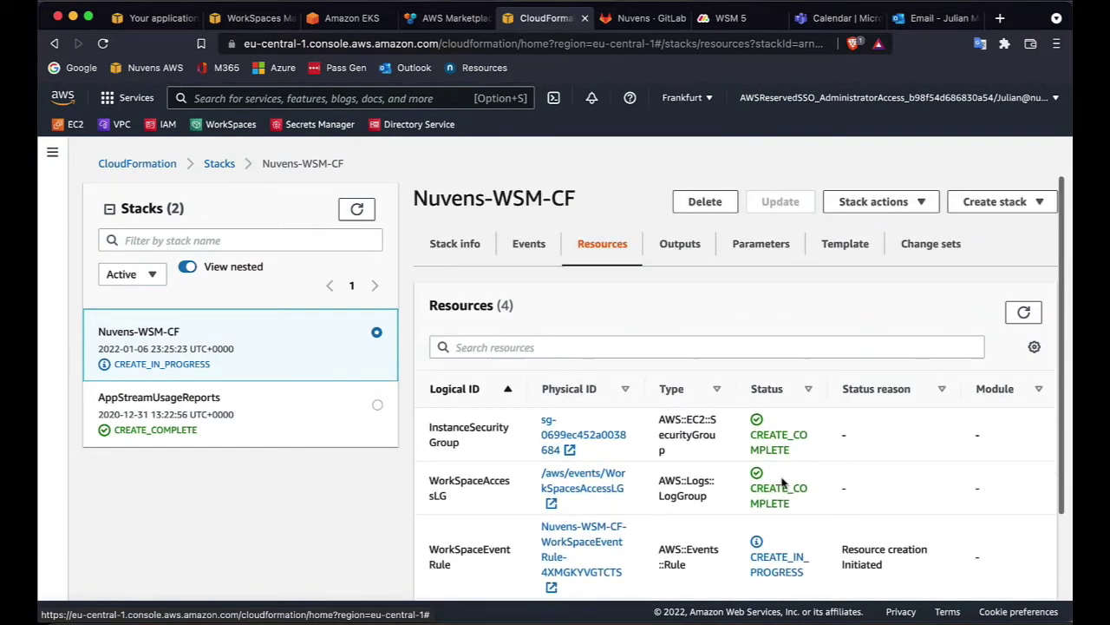
left_click(1023, 313)
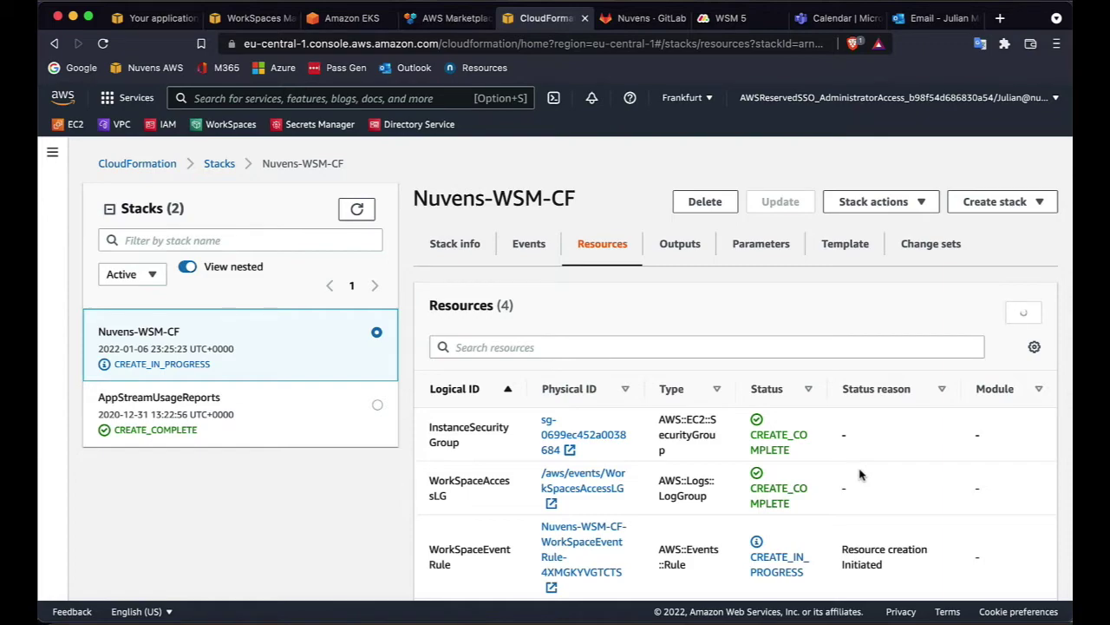
scroll(859, 474, "down", 3)
scroll(859, 474, "down", 3)
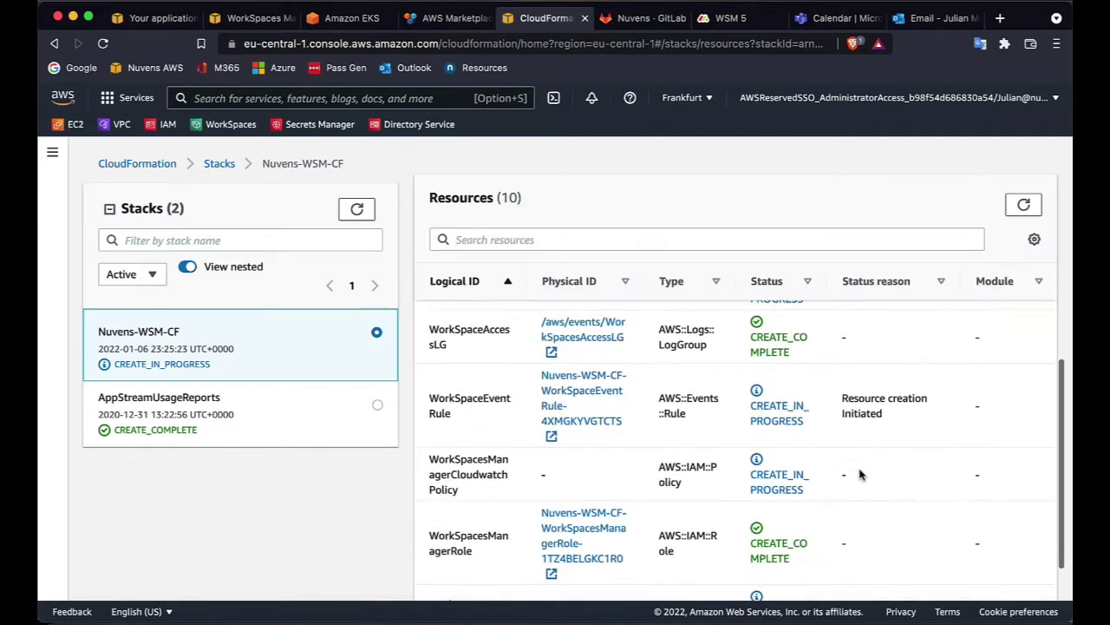
scroll(860, 474, "up", 6)
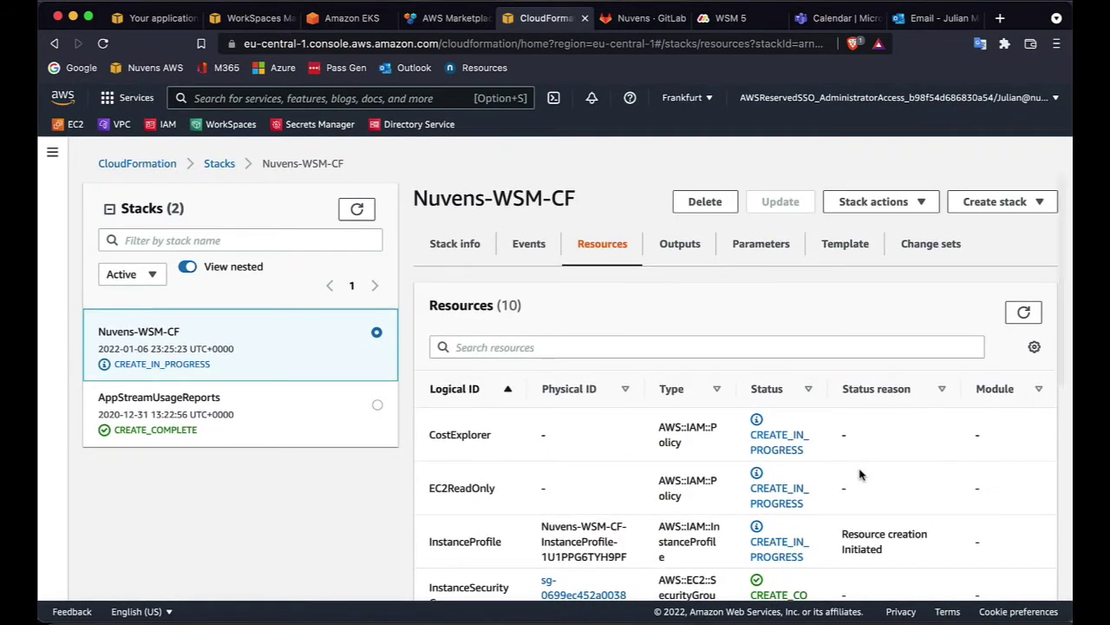
- Keep refreshing the stack's resources until creation completes, and display the Nuvens-WSM-CF outputs
left_click(683, 248)
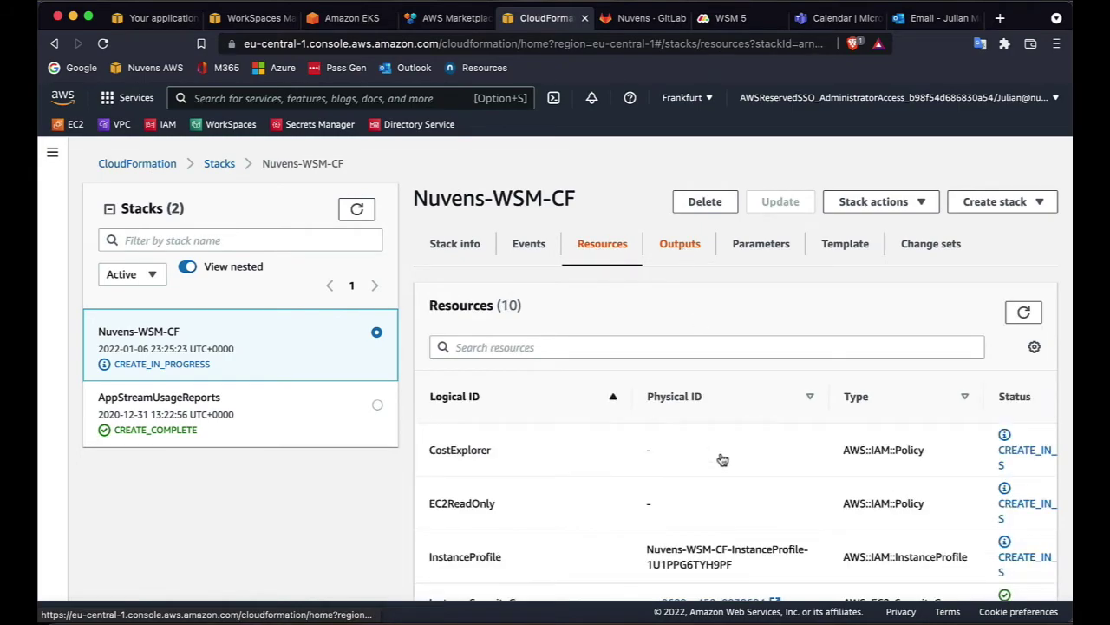
scroll(719, 459, "down", 4)
scroll(719, 453, "down", 4)
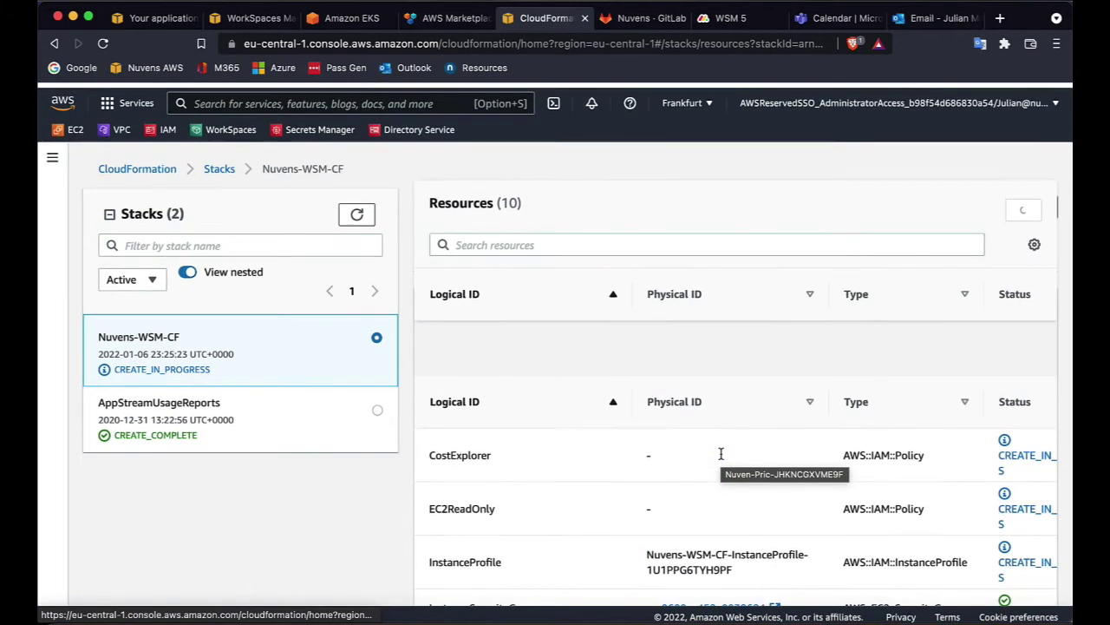
scroll(533, 260, "up", 3)
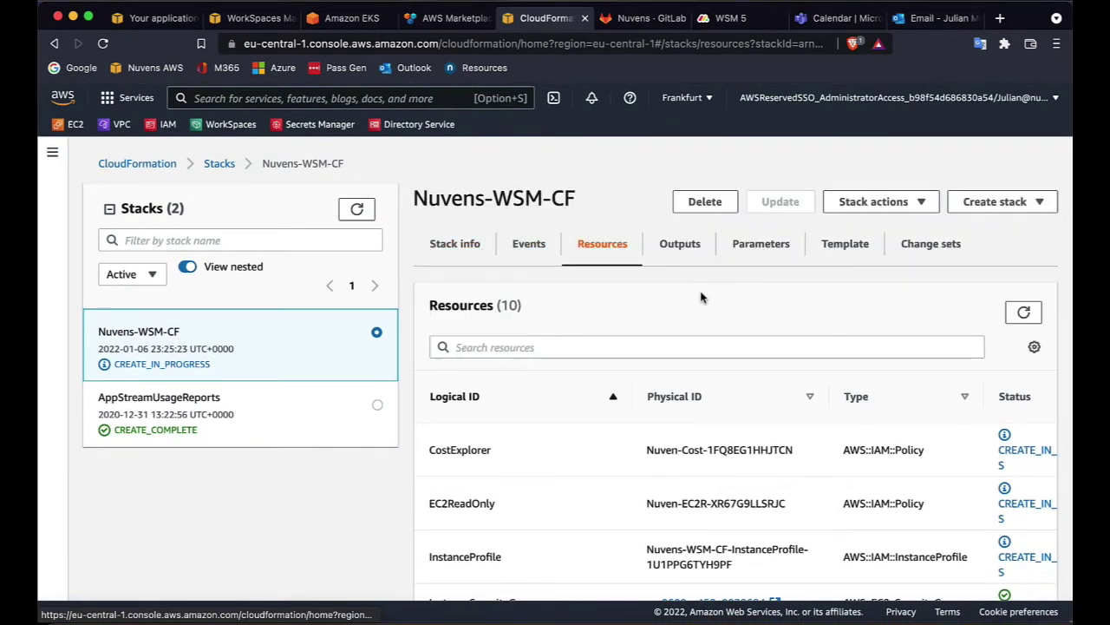
left_click(1023, 313)
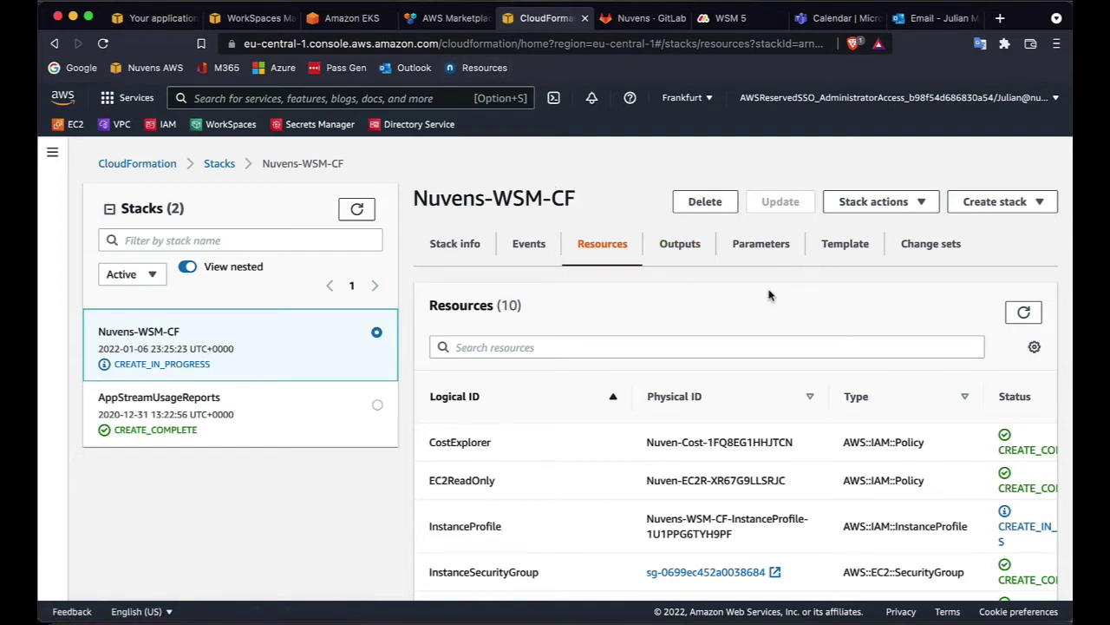
left_click(1027, 314)
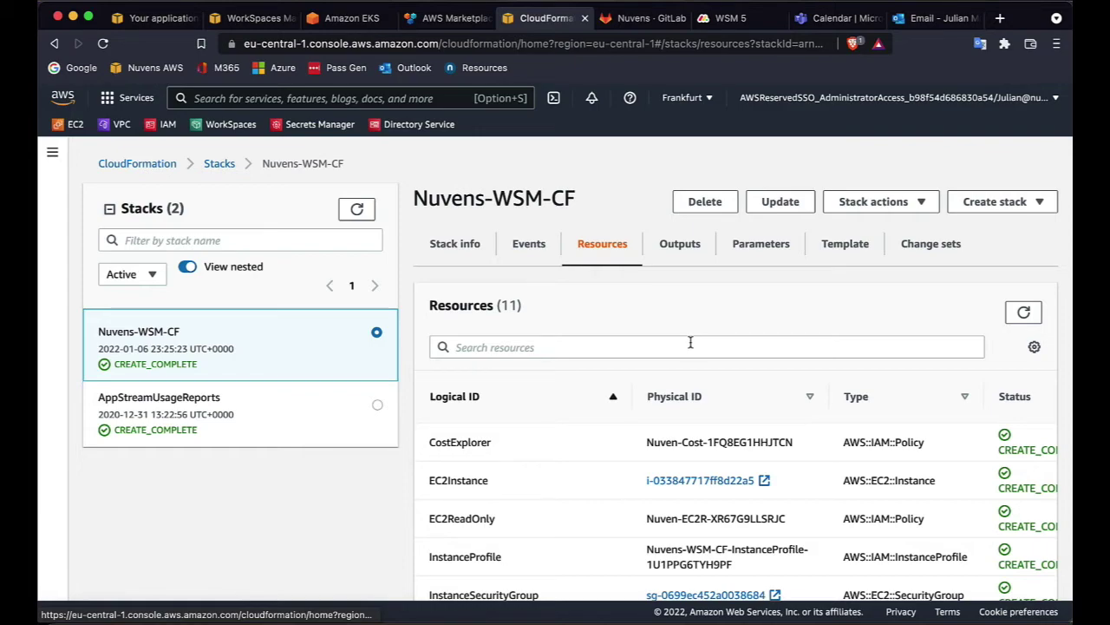
left_click(683, 244)
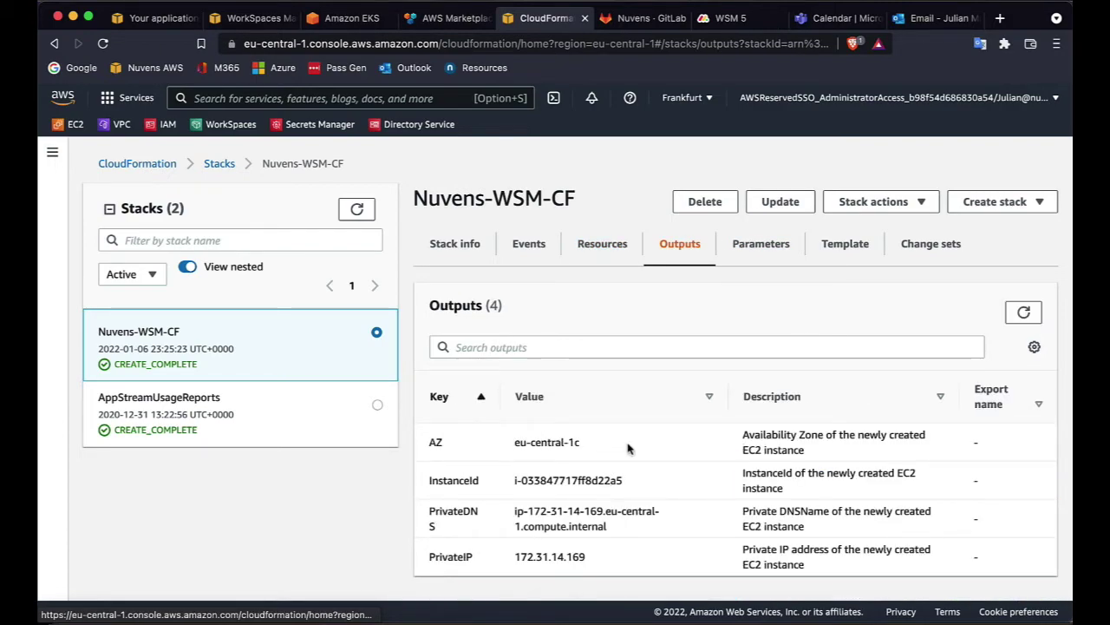
- Show the details of the WorkSpacesManager instance in EC2 and highlight its private IPv4 address
left_click(63, 125)
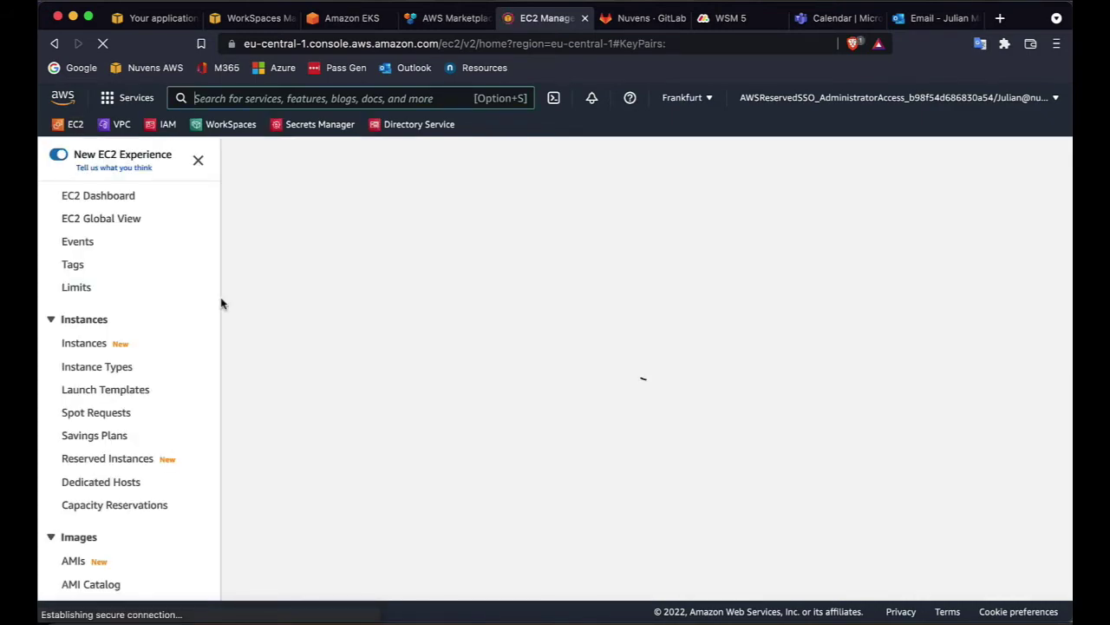
left_click(84, 344)
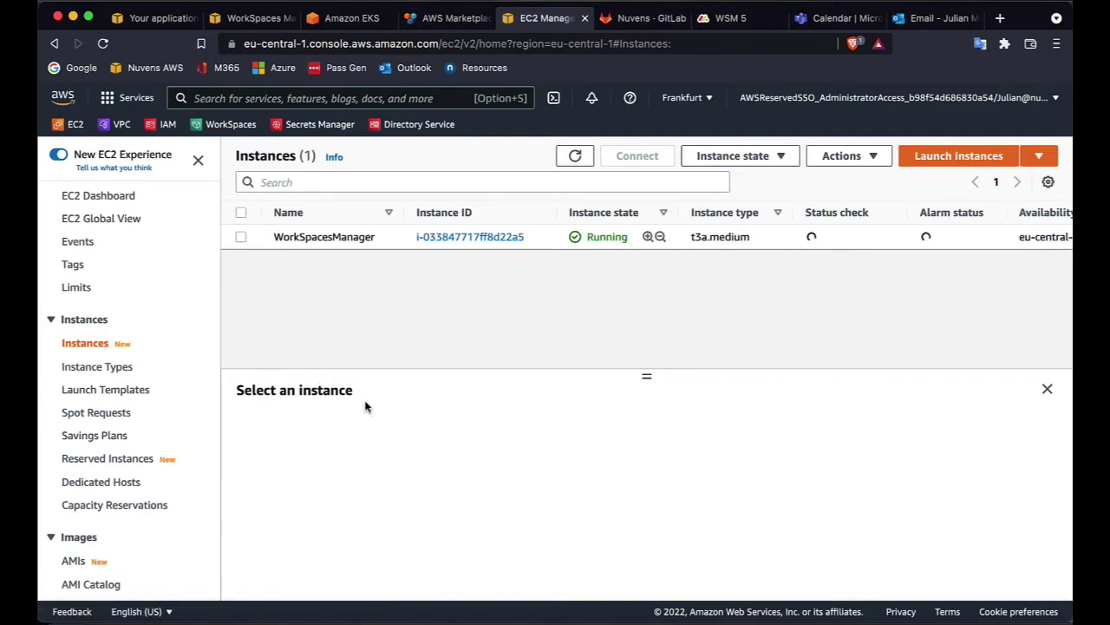
left_click(261, 246)
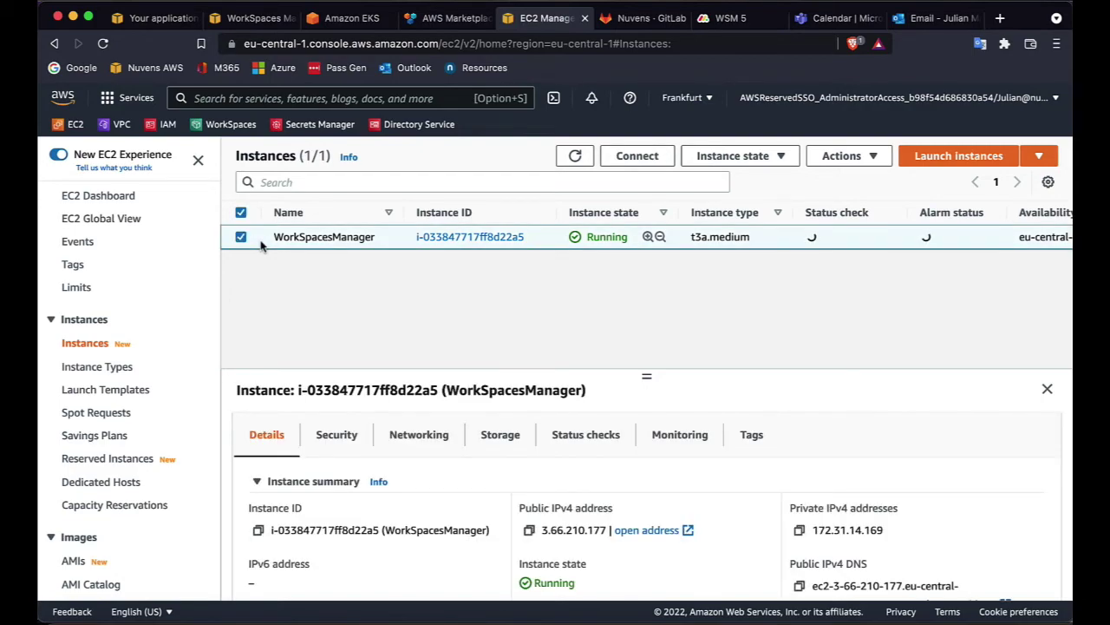
left_click_drag(647, 376, 644, 279)
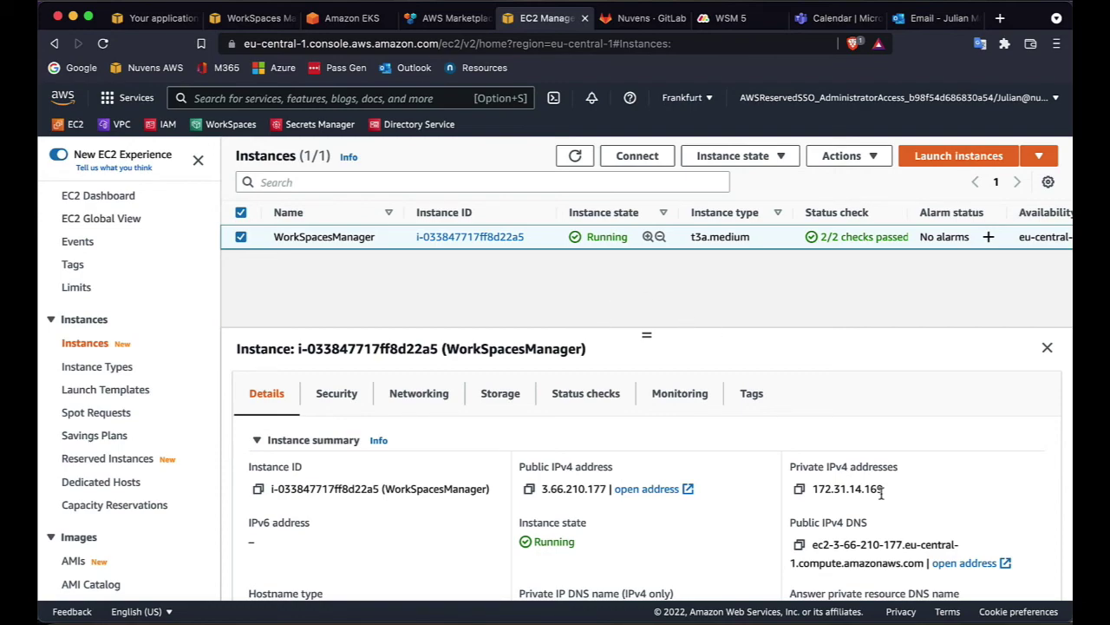
left_click_drag(884, 490, 814, 485)
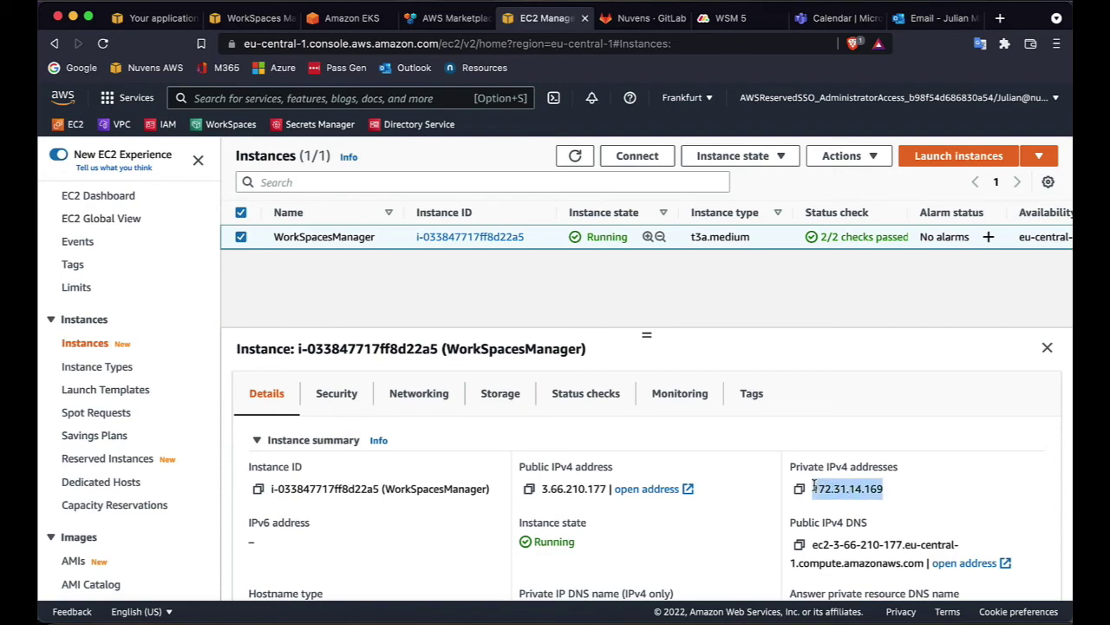